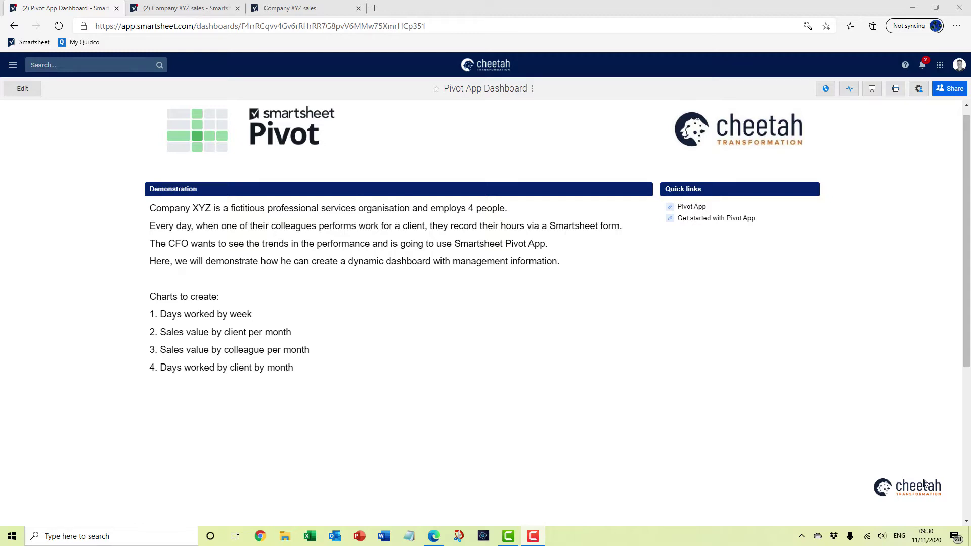
Step: Review the client and colleague options in the Company XYZ sales form and the rows of the Company XYZ sales sheet
click(289, 9)
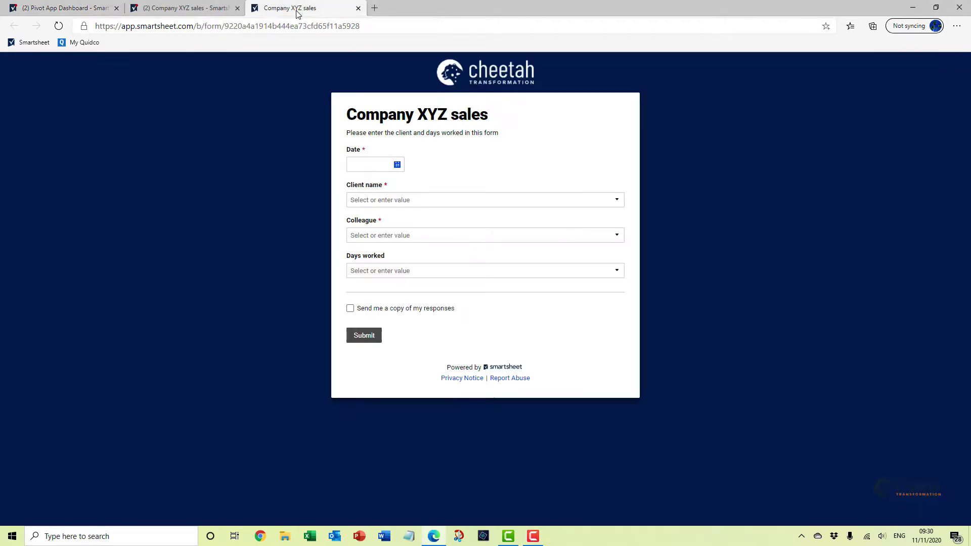
click(368, 200)
click(340, 214)
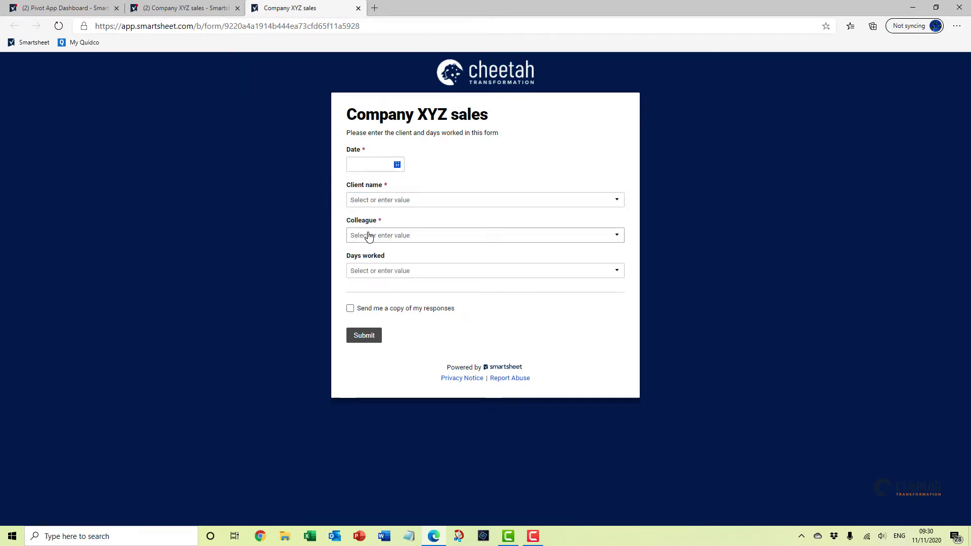
click(369, 235)
click(430, 384)
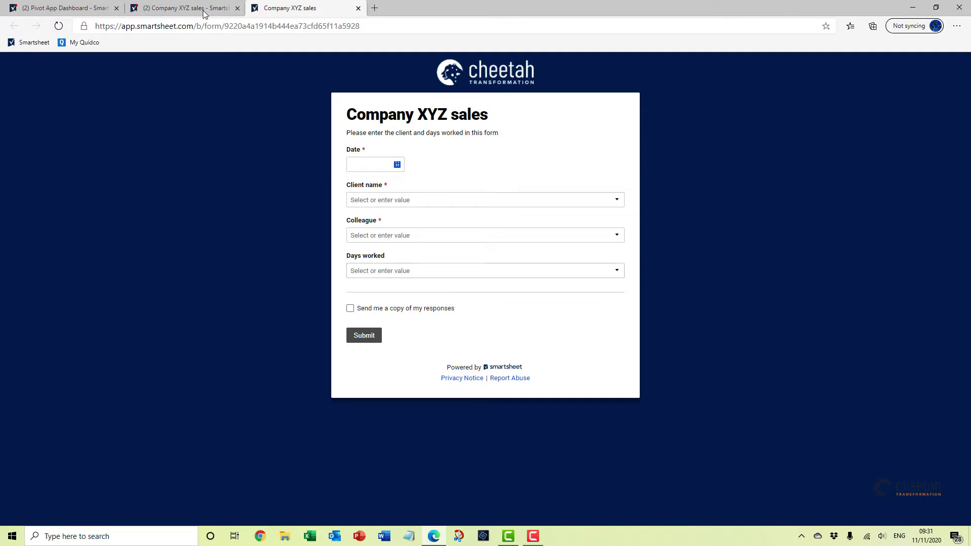
click(131, 8)
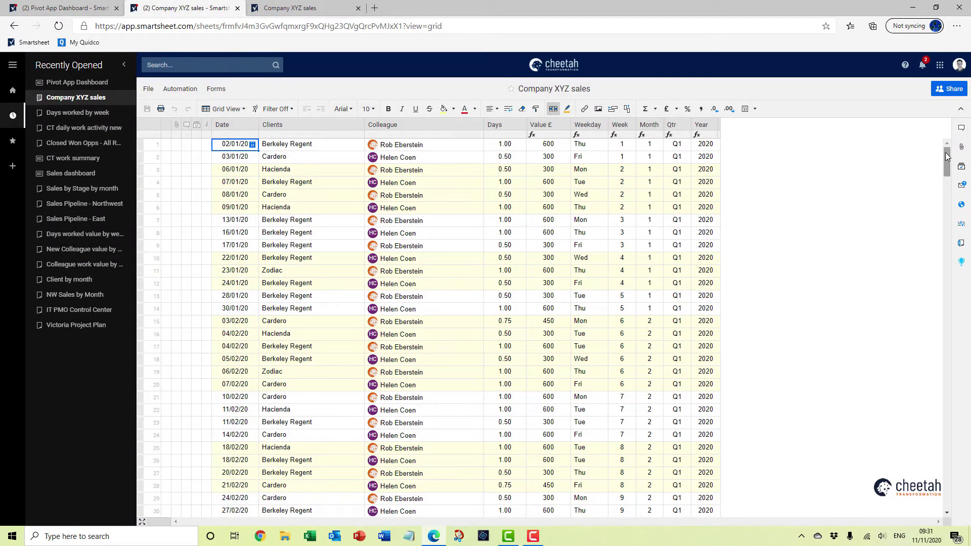
mouse_move(947, 157)
mouse_down()
mouse_move(946, 260)
mouse_move(945, 144)
mouse_up()
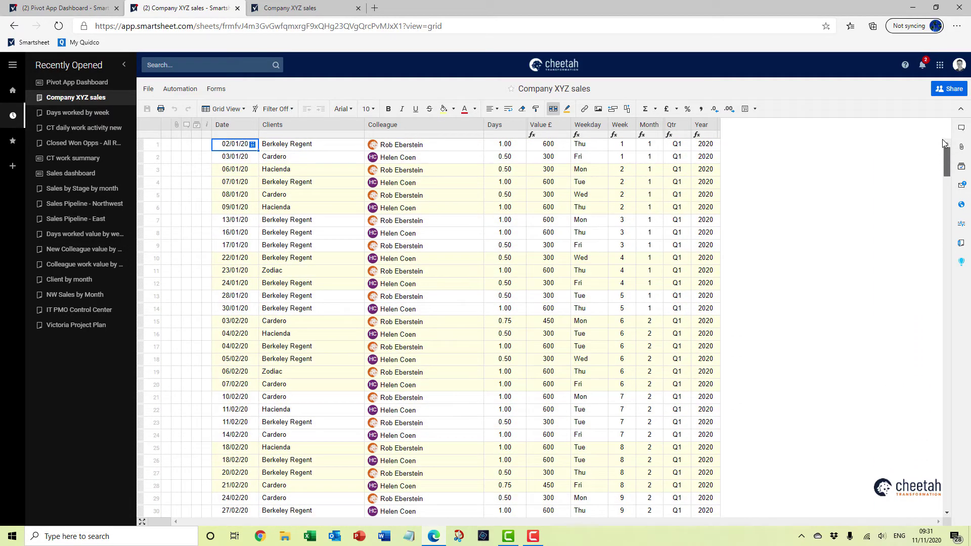
Step: Return to the Pivot App Dashboard and launch the Pivot app
click(54, 7)
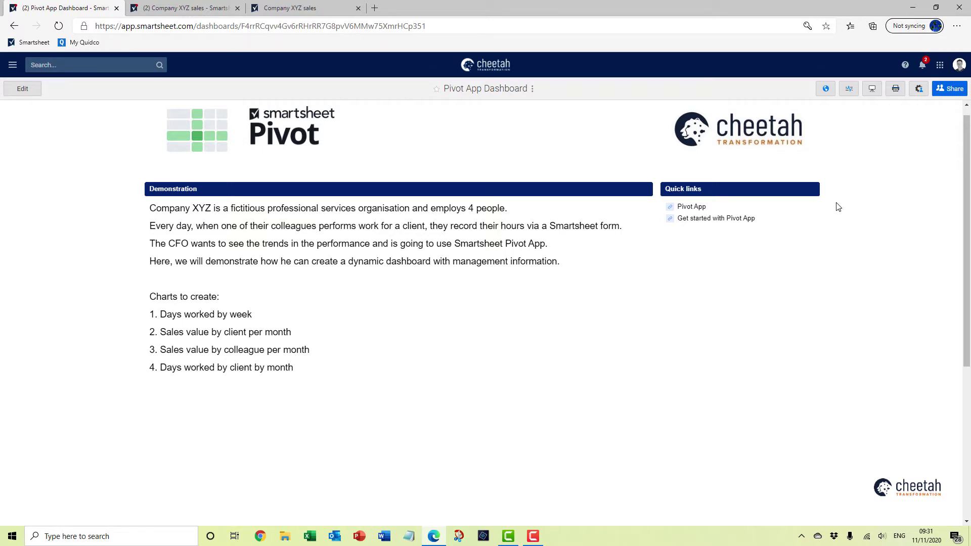
click(940, 68)
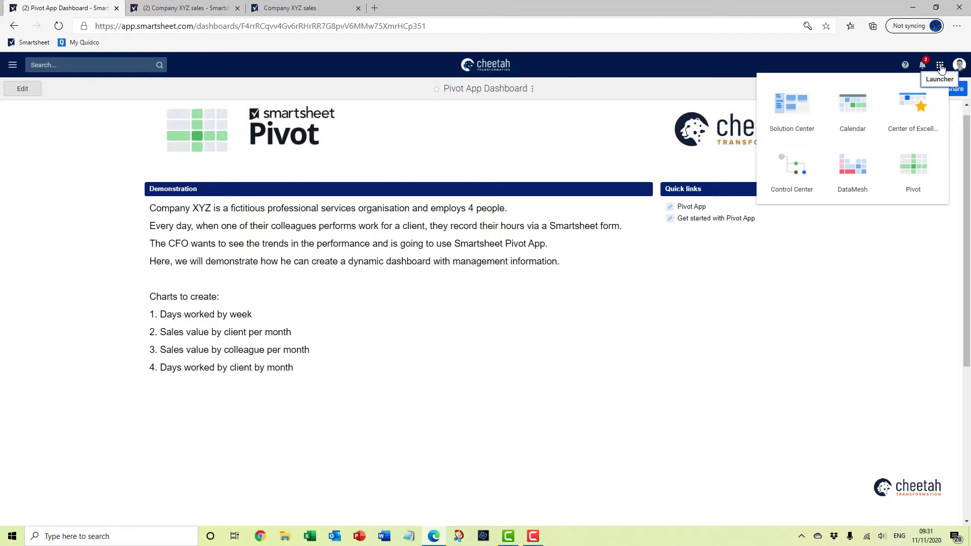
click(918, 167)
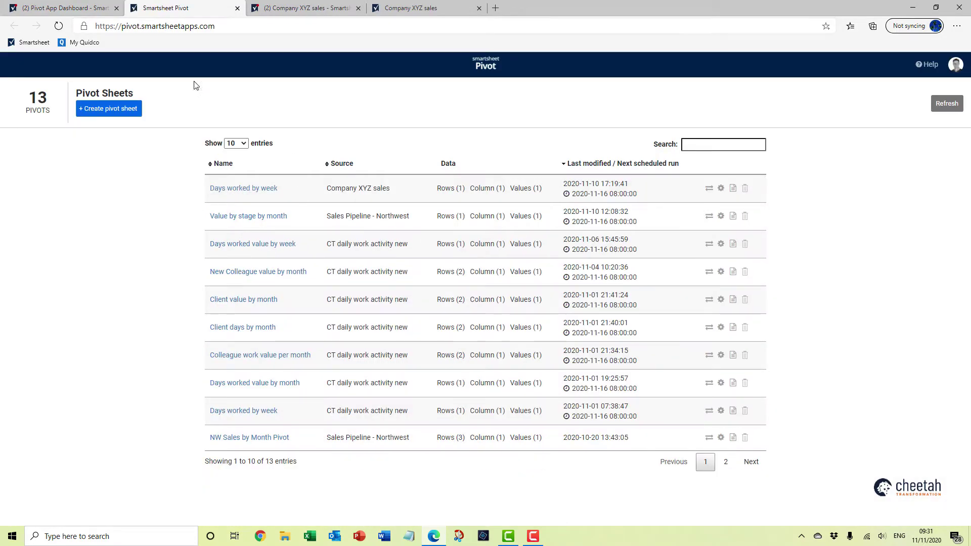
Step: Start a new pivot sheet with Company XYZ sales, from the Pivot App folder in the CT Premium licences workspace, as its source
click(105, 110)
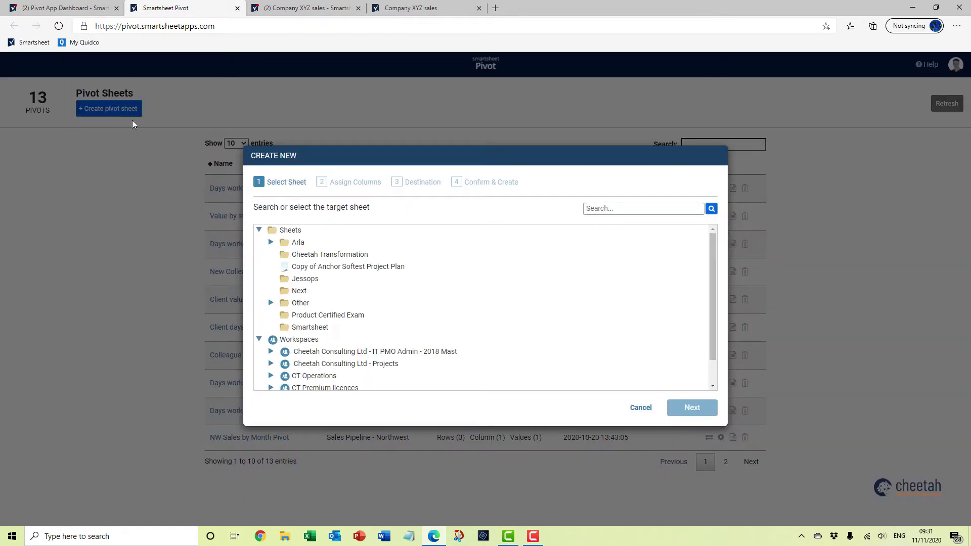
scroll(268, 252, down, 2)
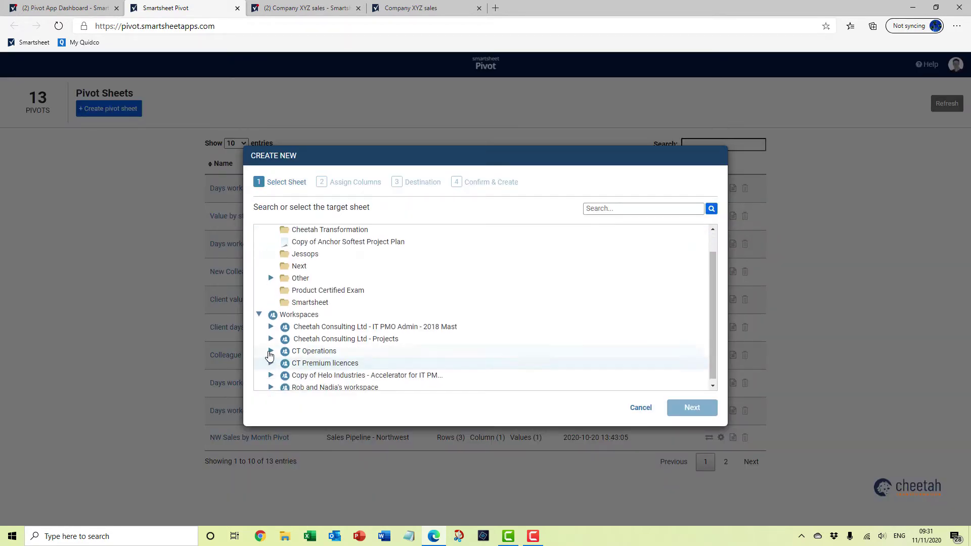
click(270, 364)
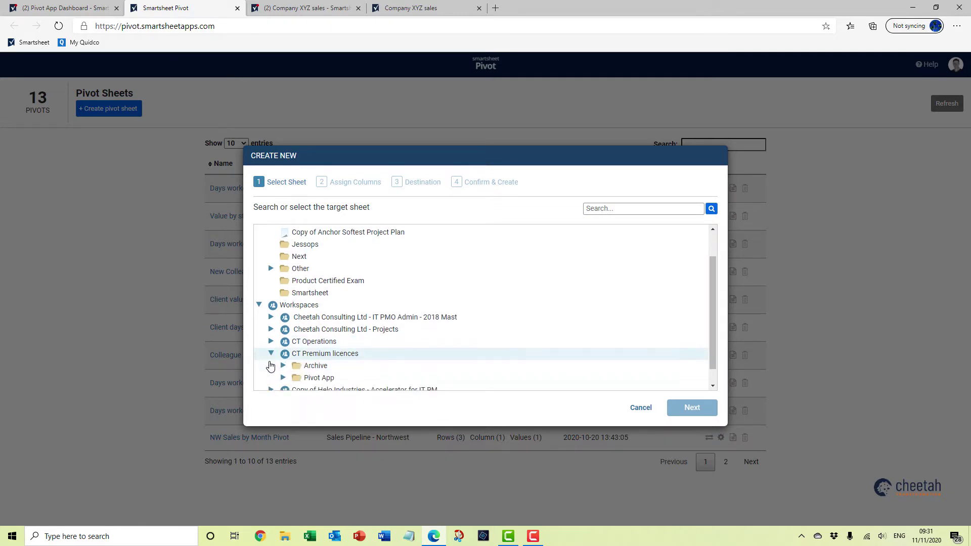
scroll(275, 360, down, 1)
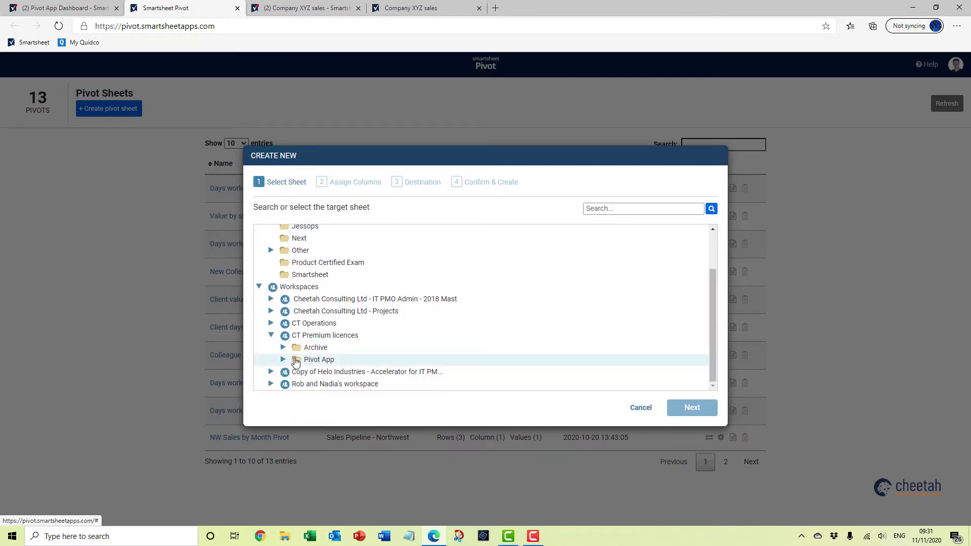
click(283, 359)
scroll(317, 362, down, 1)
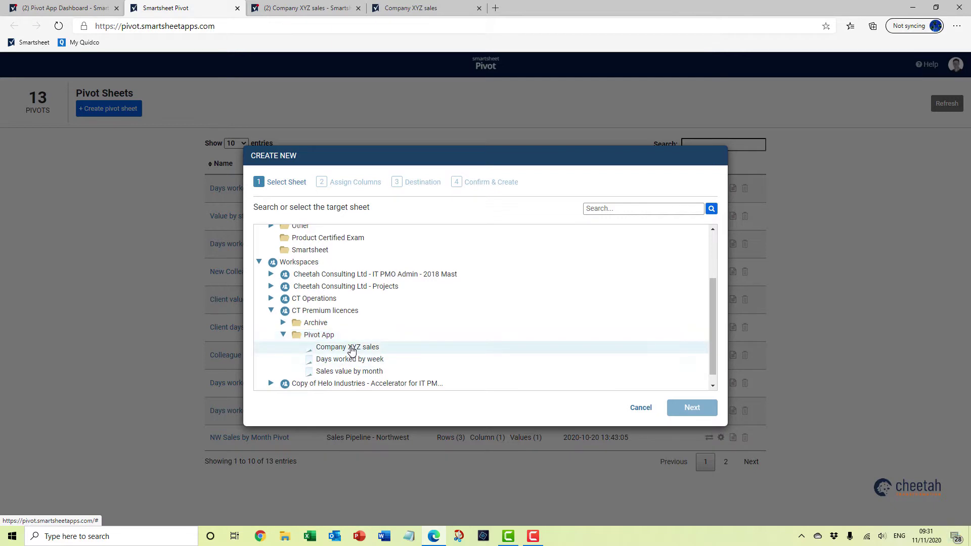
click(351, 347)
click(691, 408)
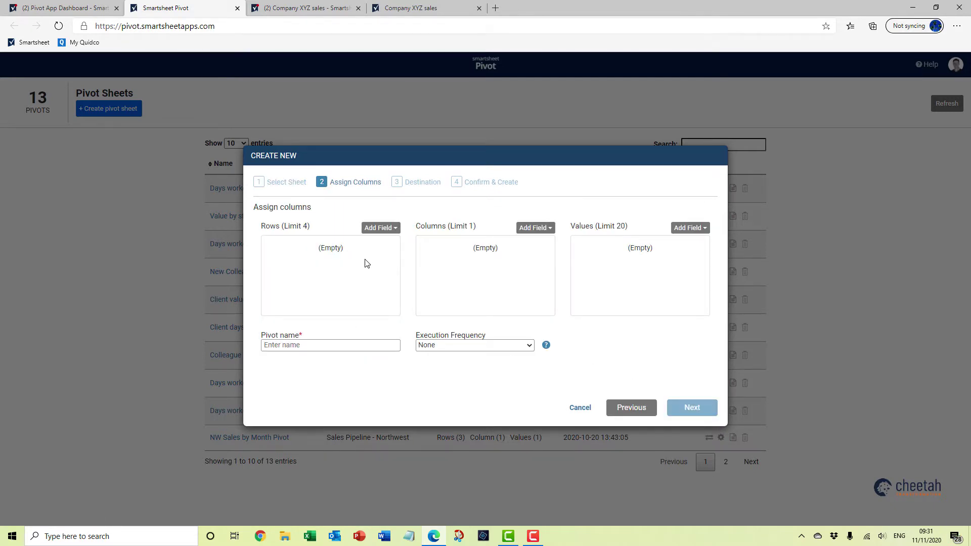
Step: Assign Clients to the pivot's rows, Month to its columns and Value £ to its values
click(372, 228)
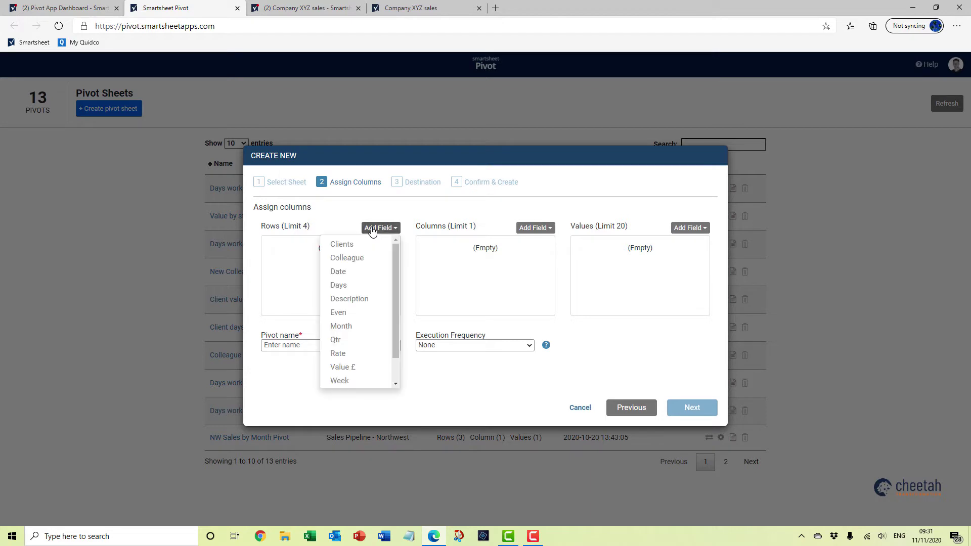
click(347, 245)
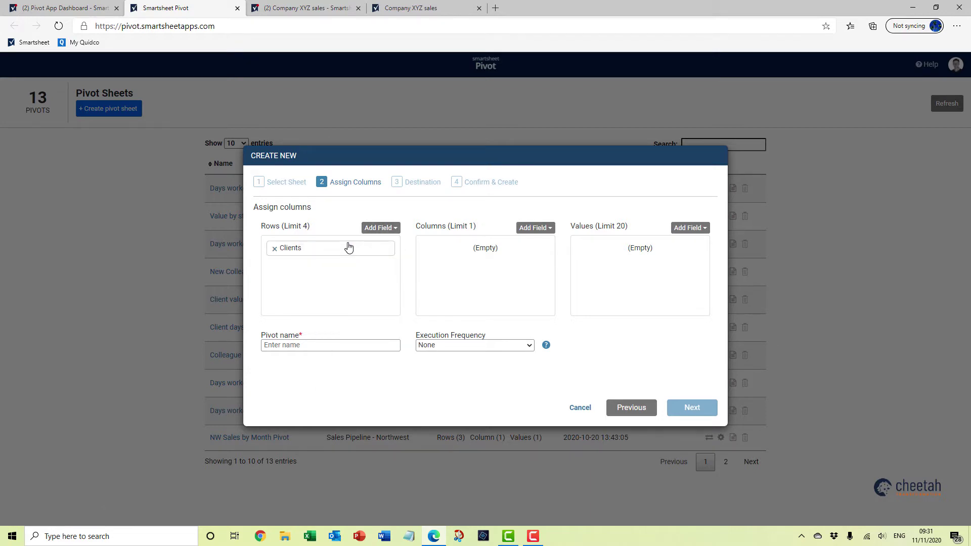
click(528, 228)
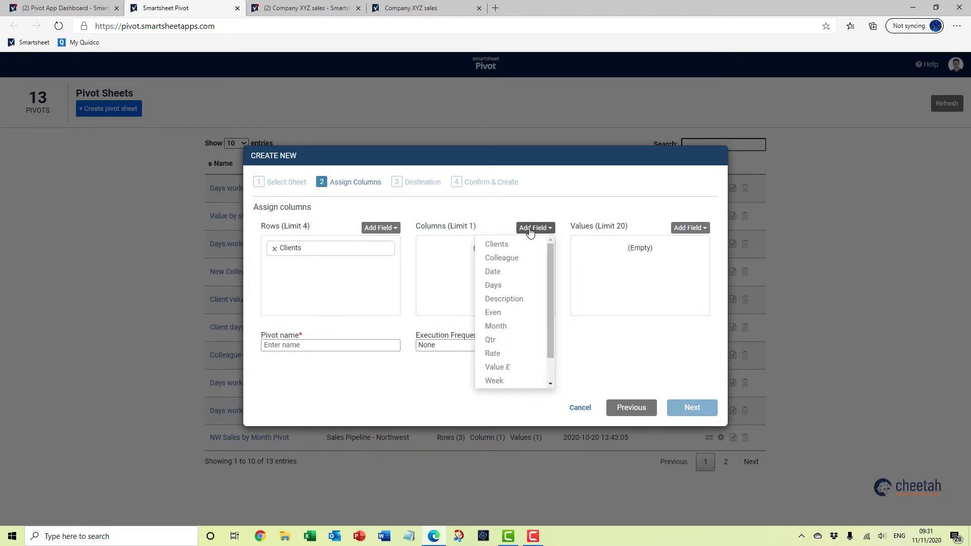
click(512, 327)
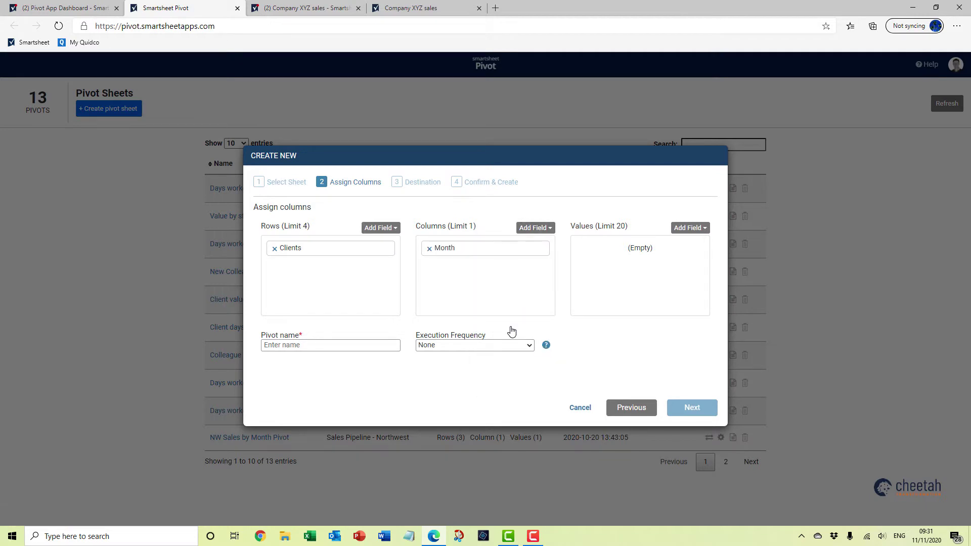
click(690, 229)
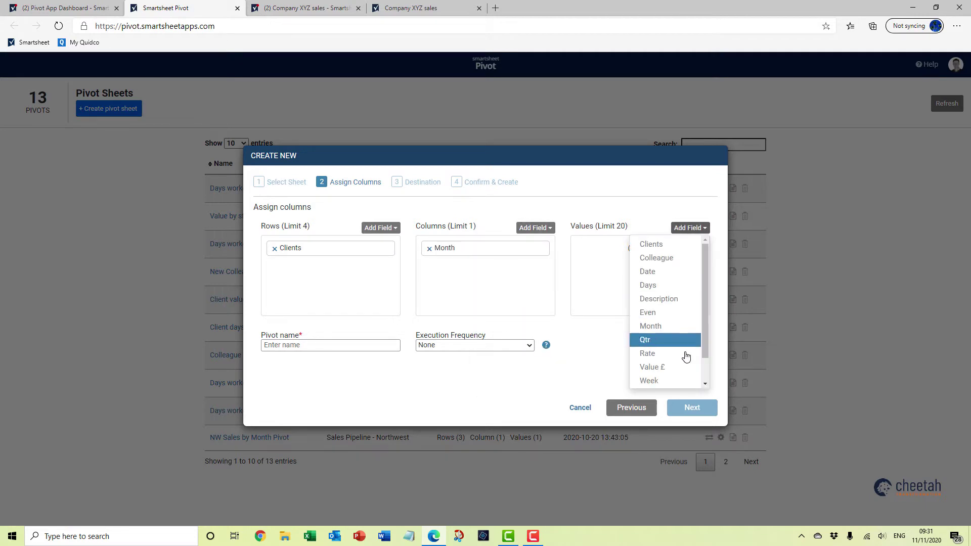
click(683, 369)
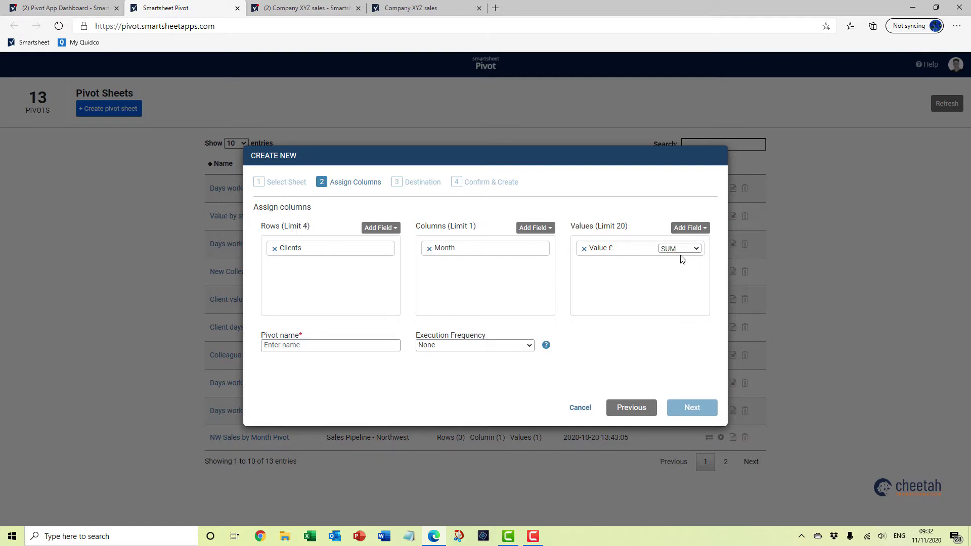
Step: Name the pivot "Value by client by month" and set its execution frequency to 1 week
click(317, 344)
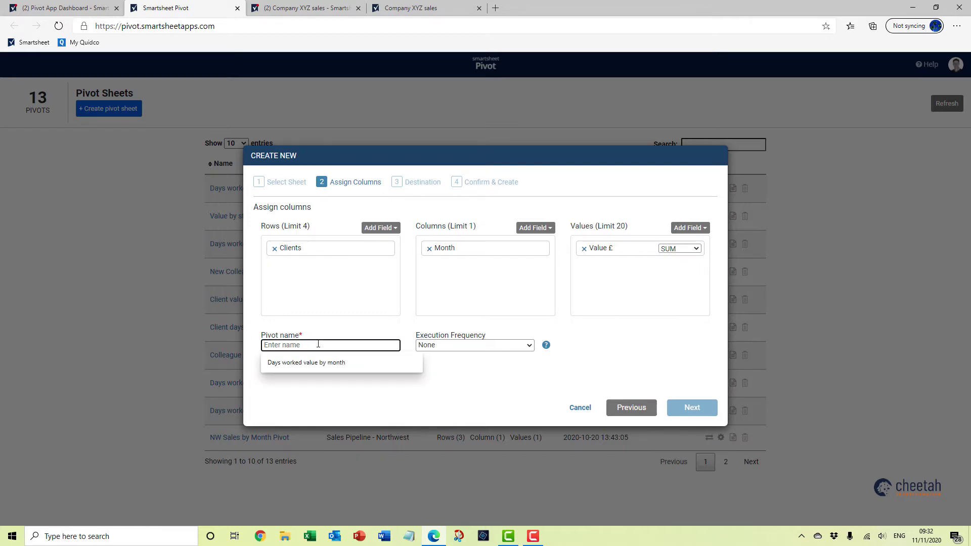
text(Value by client by month)
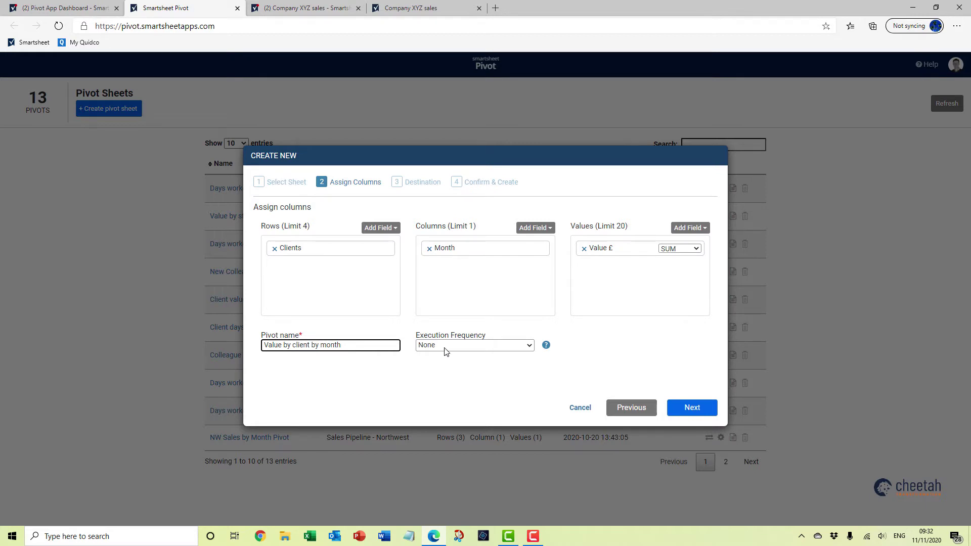
click(444, 349)
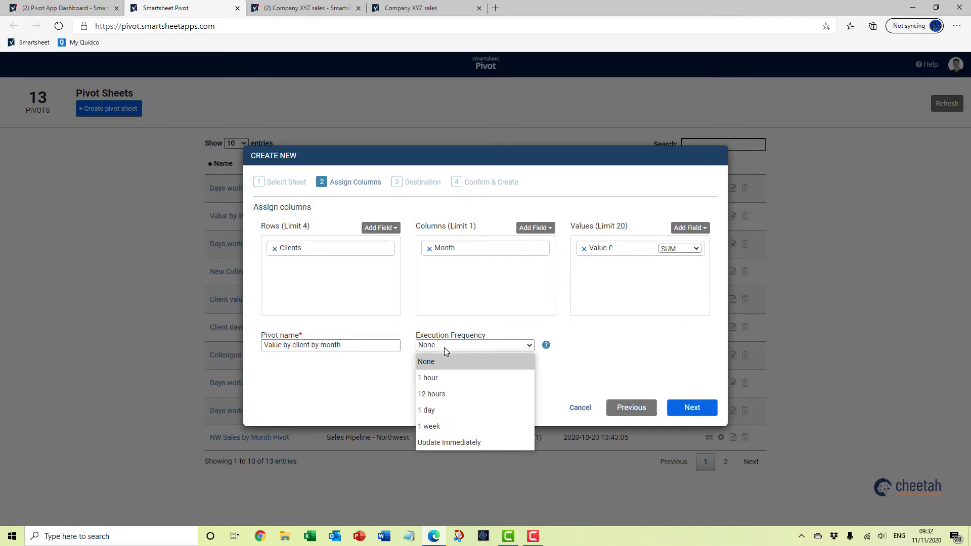
click(456, 427)
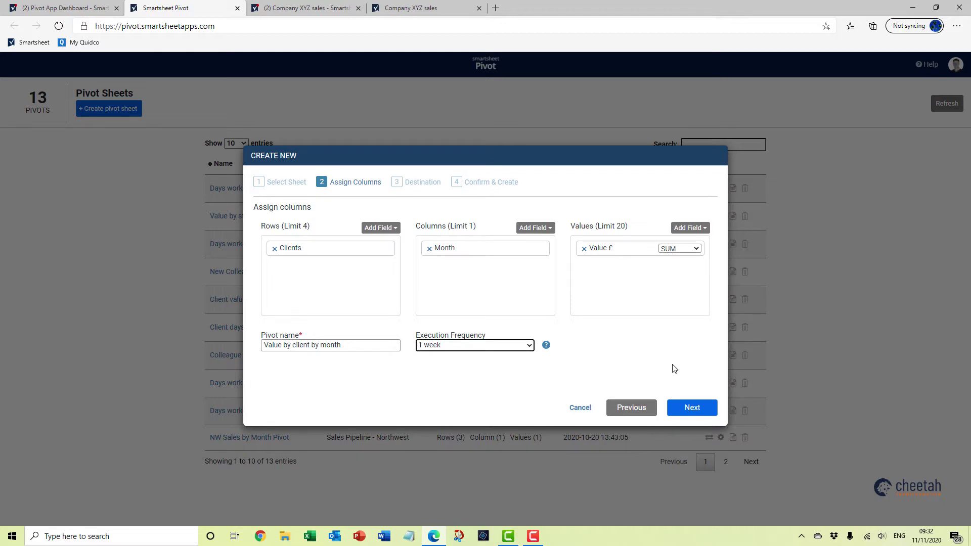
click(691, 411)
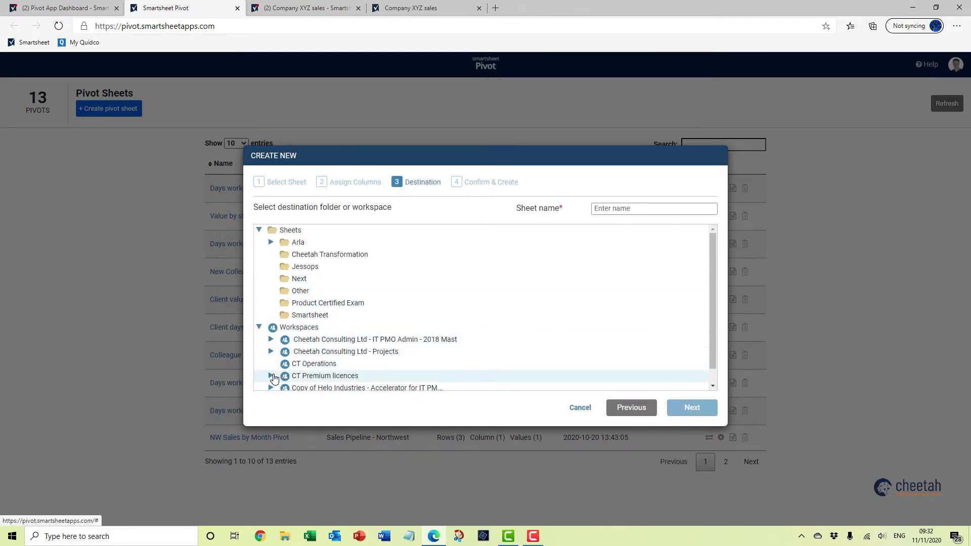
Step: Create the pivot with CT Premium licences' Pivot App folder as destination and "Sales by client by month" as the sheet name
click(271, 375)
scroll(293, 366, down, 1)
click(304, 361)
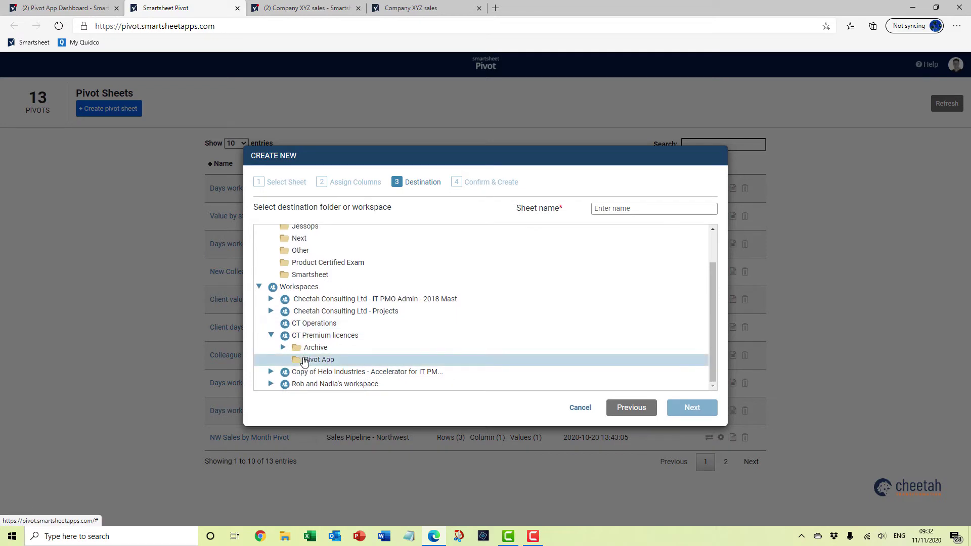
click(655, 208)
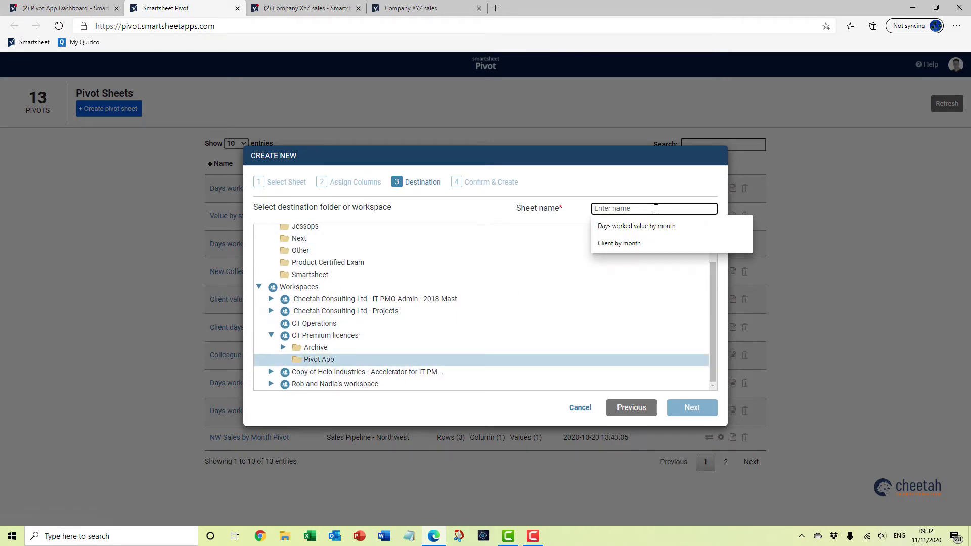
text(Sales by client by month)
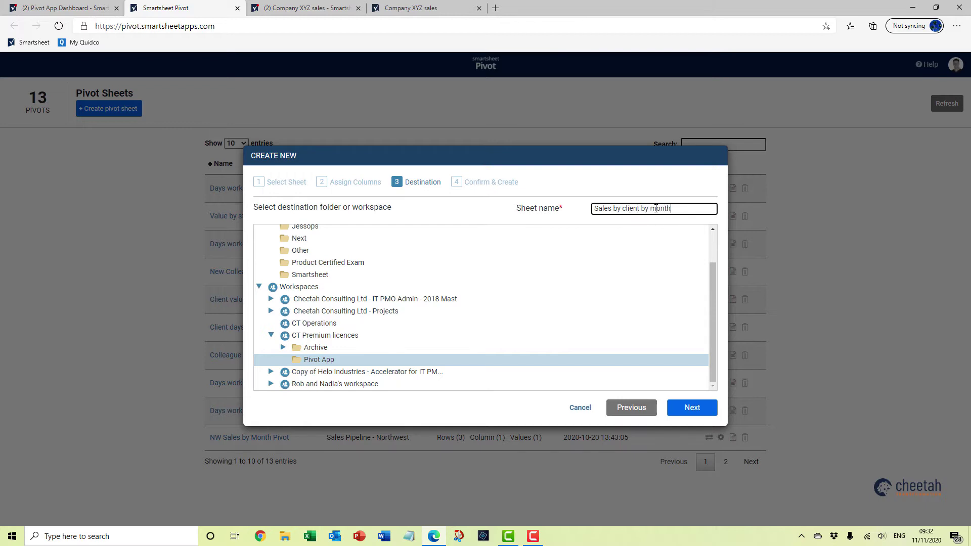
click(683, 407)
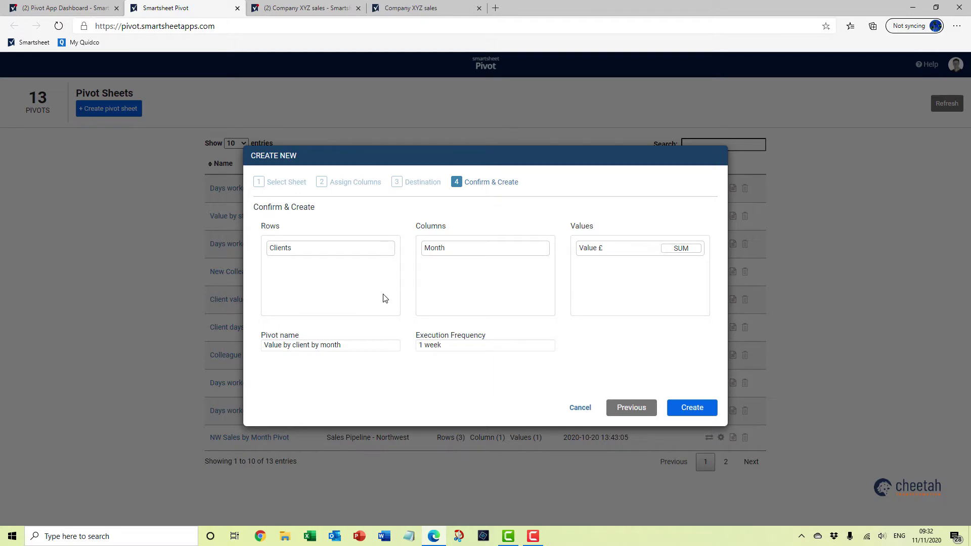
click(691, 408)
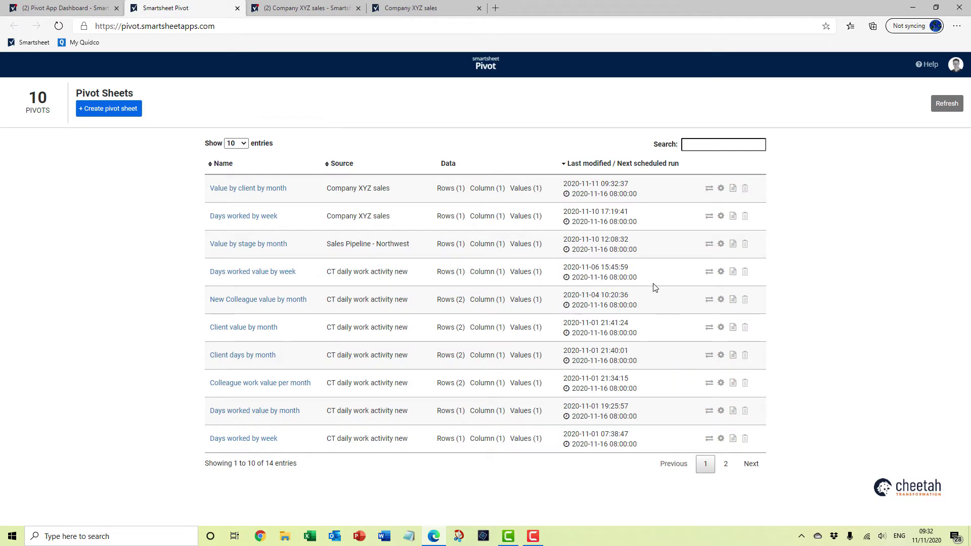
Step: Check the config log of the Value by client by month pivot, and build its target sheet after previewing the table
click(733, 189)
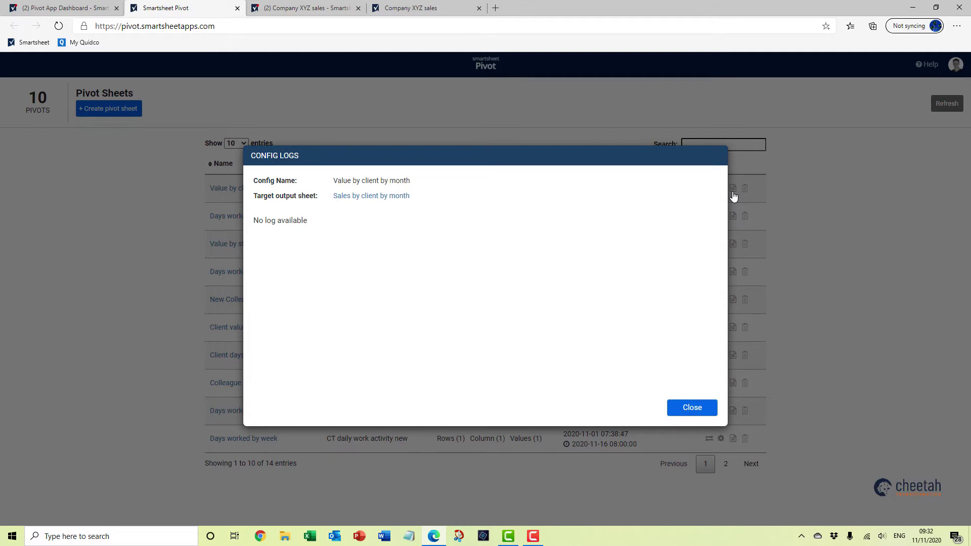
click(692, 404)
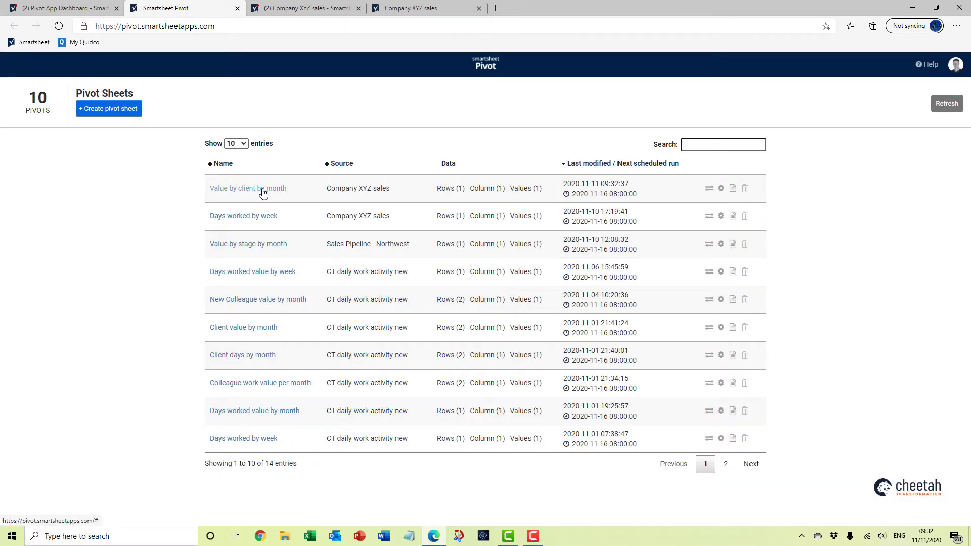
click(229, 191)
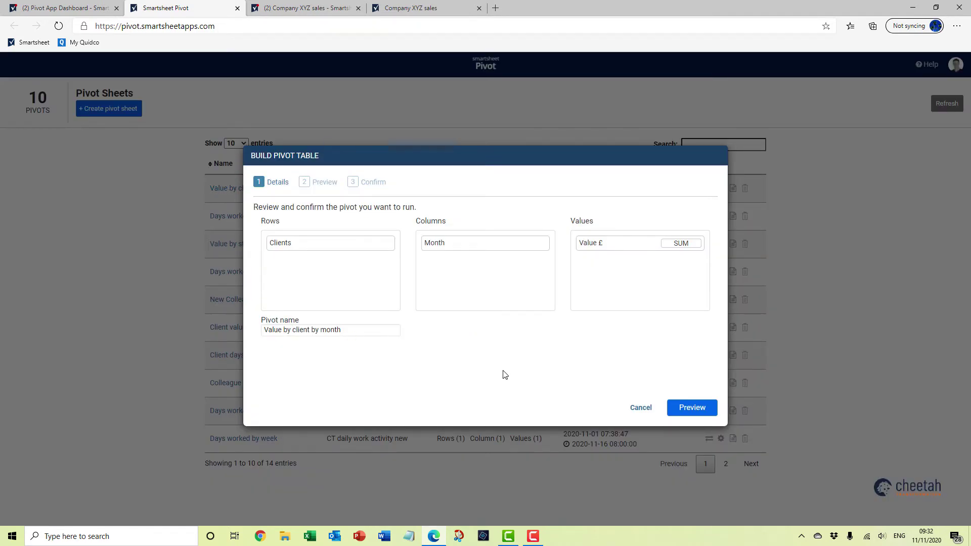
click(690, 407)
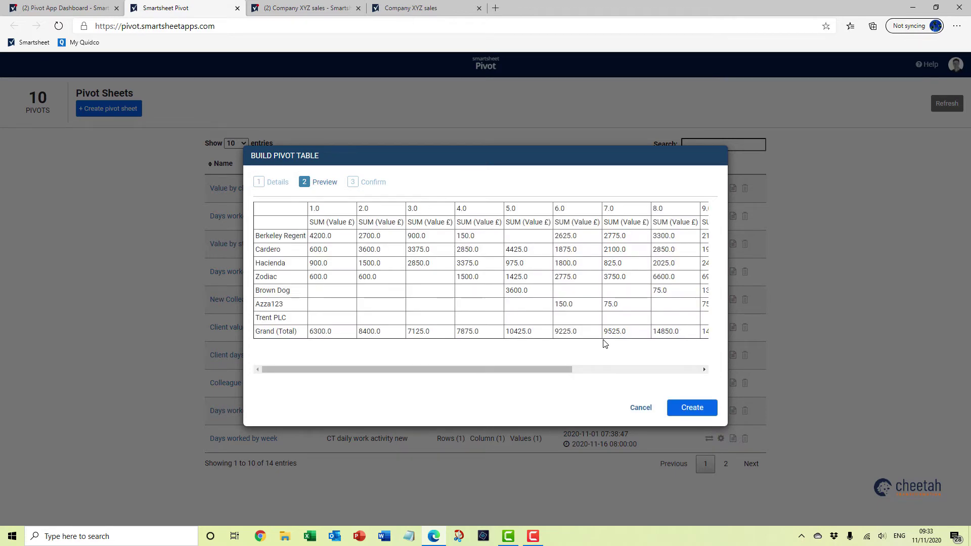
click(697, 412)
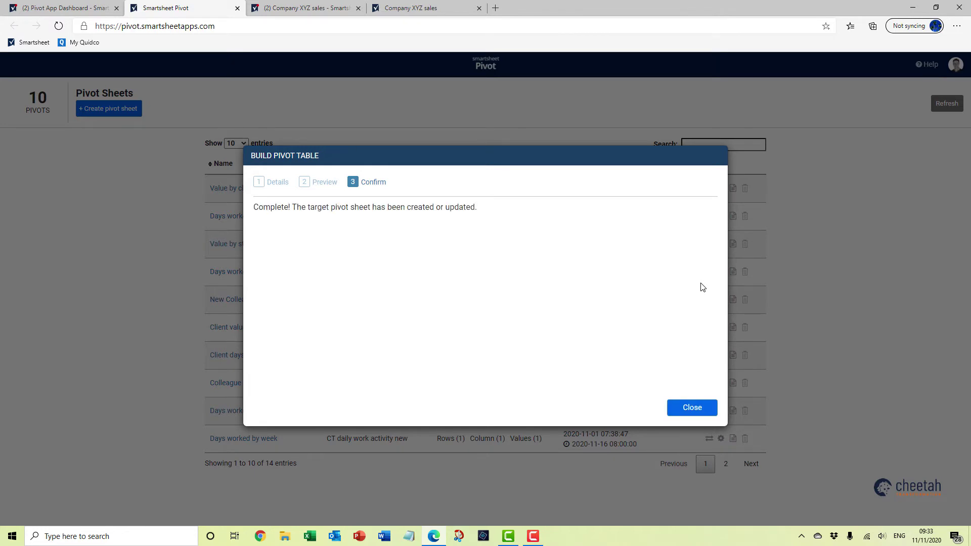
Step: Close the finished pivot build and open the Sales by client by month sheet from CT Premium licences' Pivot App folder in Smartsheet
click(700, 409)
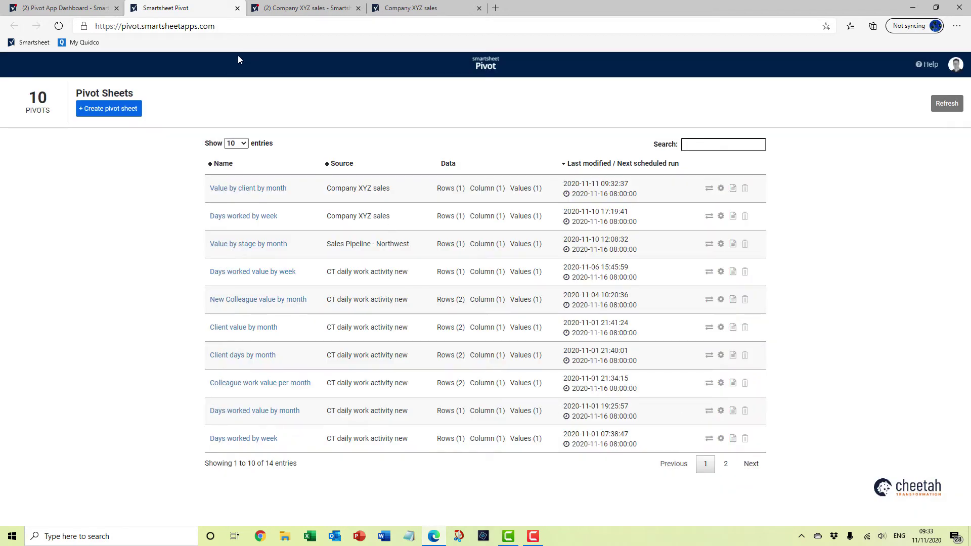
click(279, 10)
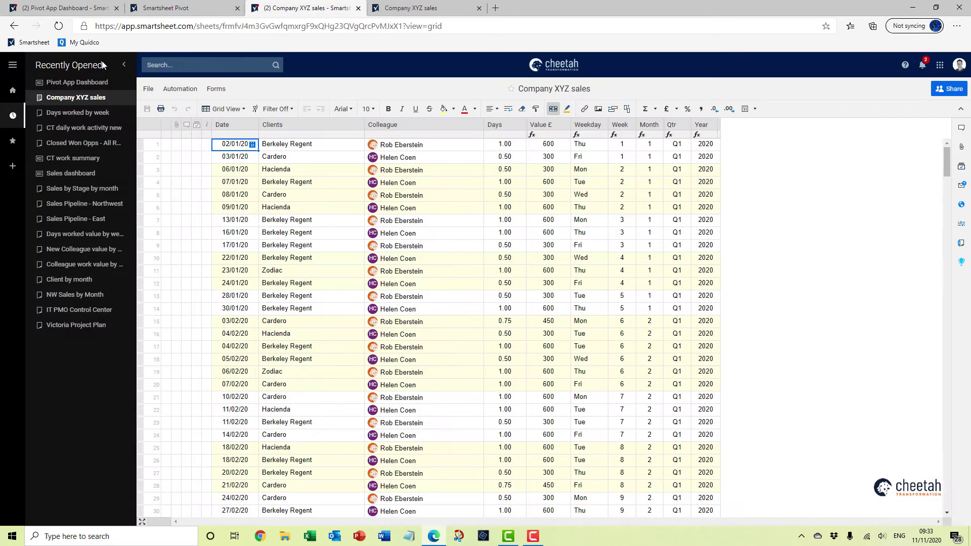
click(9, 75)
click(9, 70)
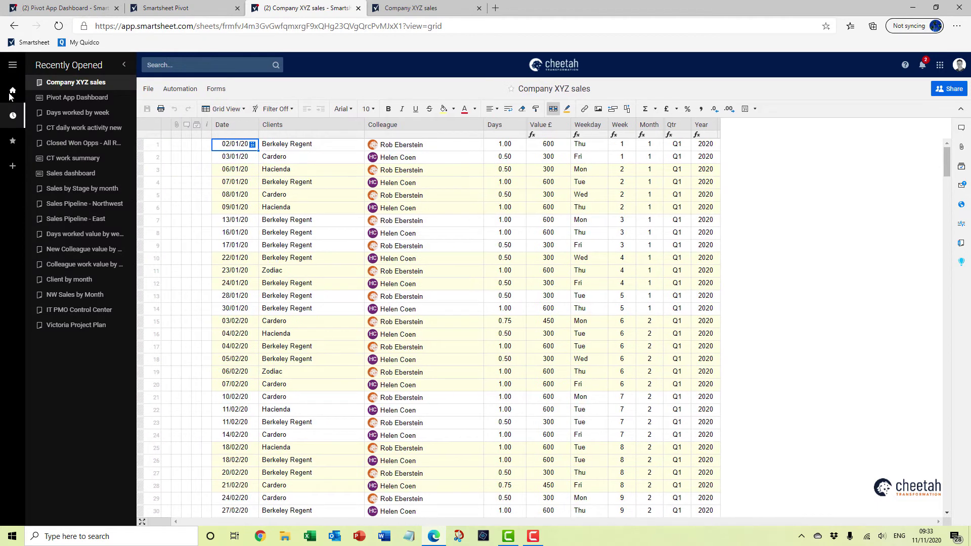
click(13, 91)
click(42, 173)
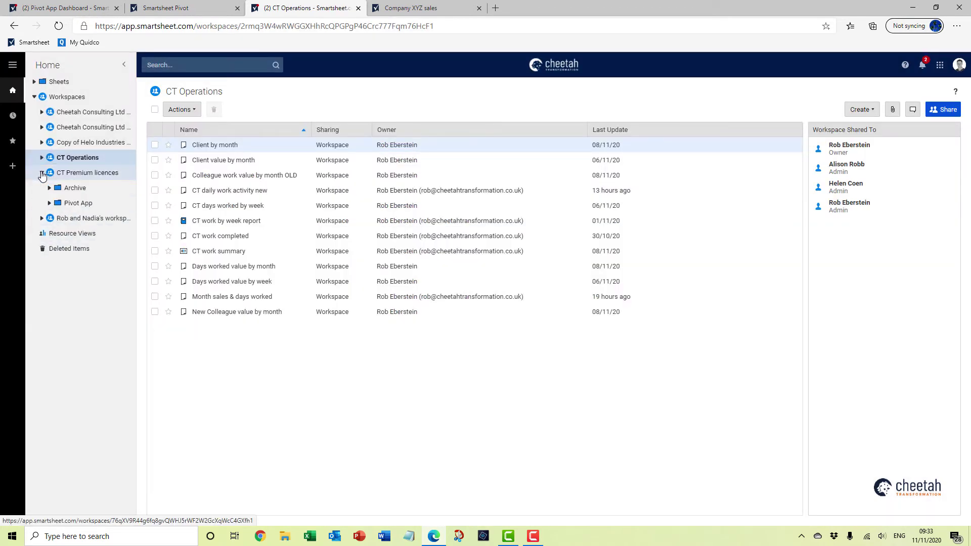
click(65, 204)
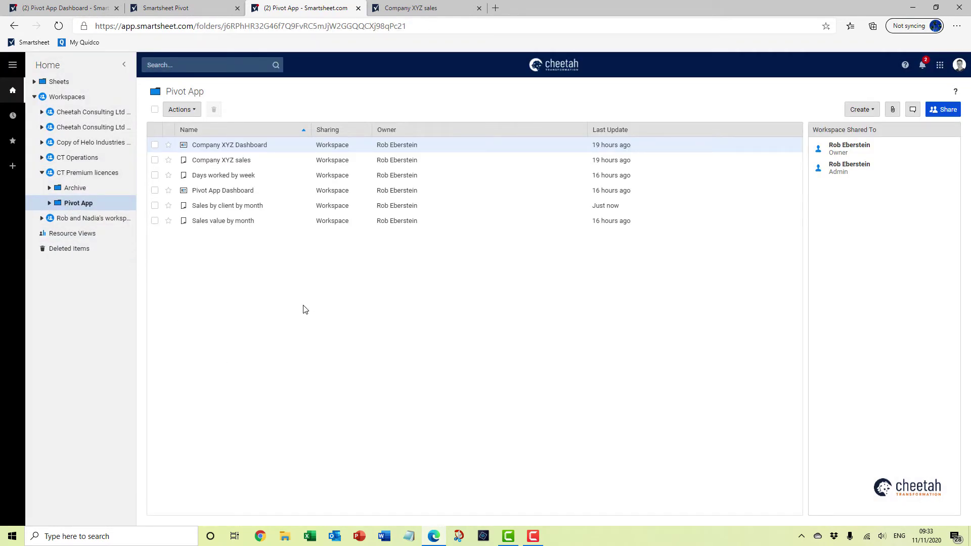
click(226, 211)
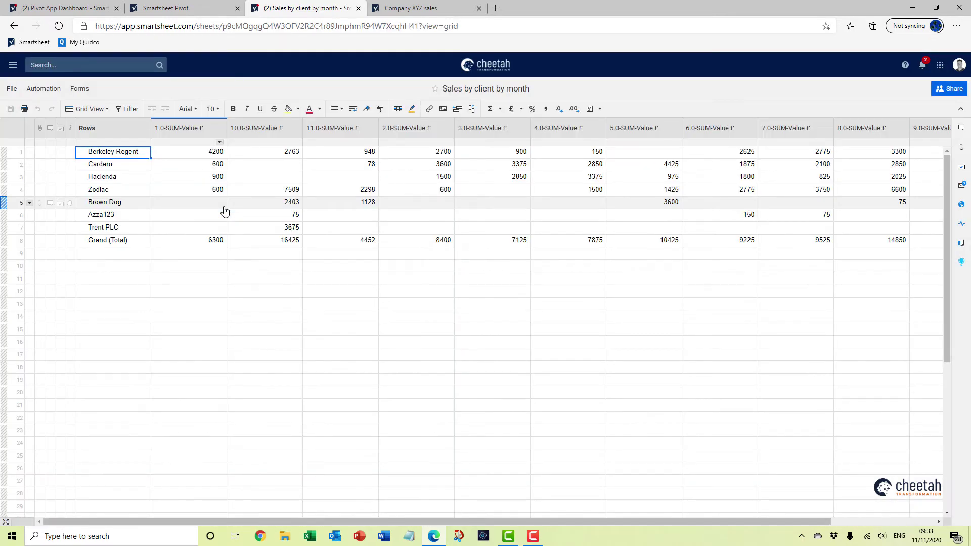
Step: Rename the 1.0-SUM-Value £ column to Jan and the 10.0-SUM-Value £ column to Oct
double_click(188, 127)
text(Ja)
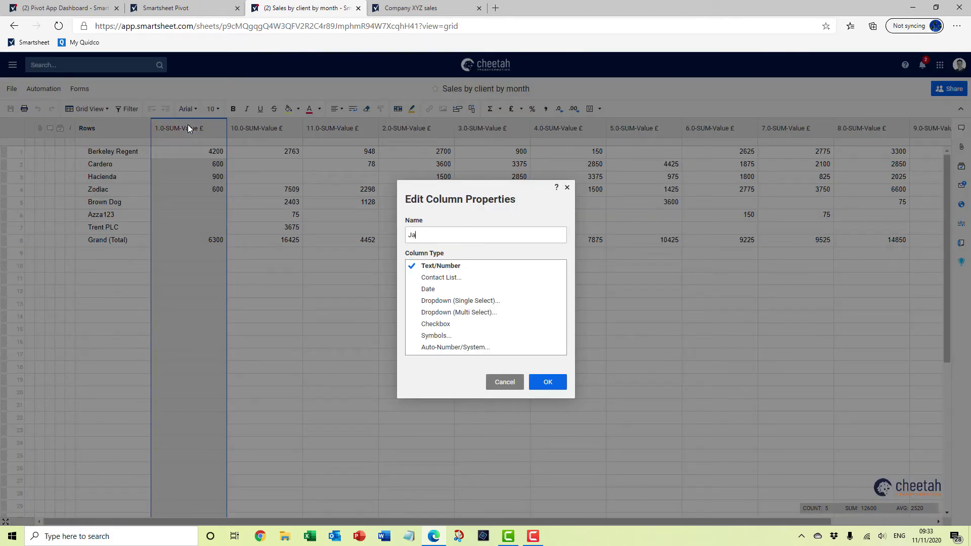
text(n)
click(547, 382)
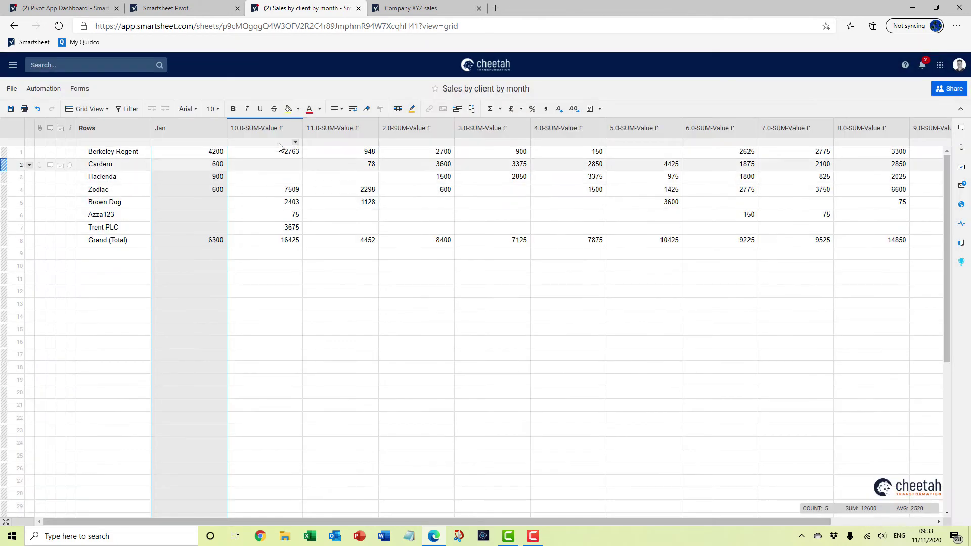
click(272, 132)
double_click(271, 132)
text(Oct)
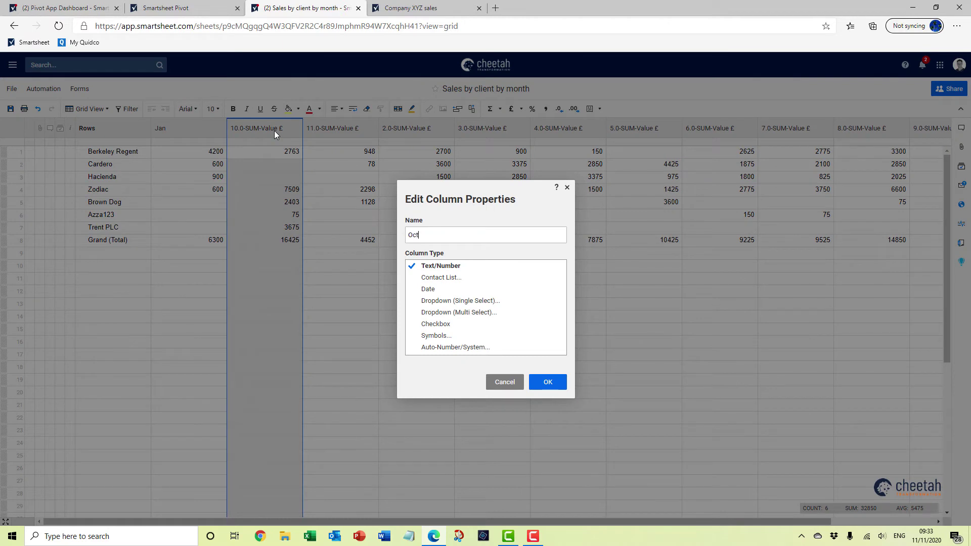
click(547, 382)
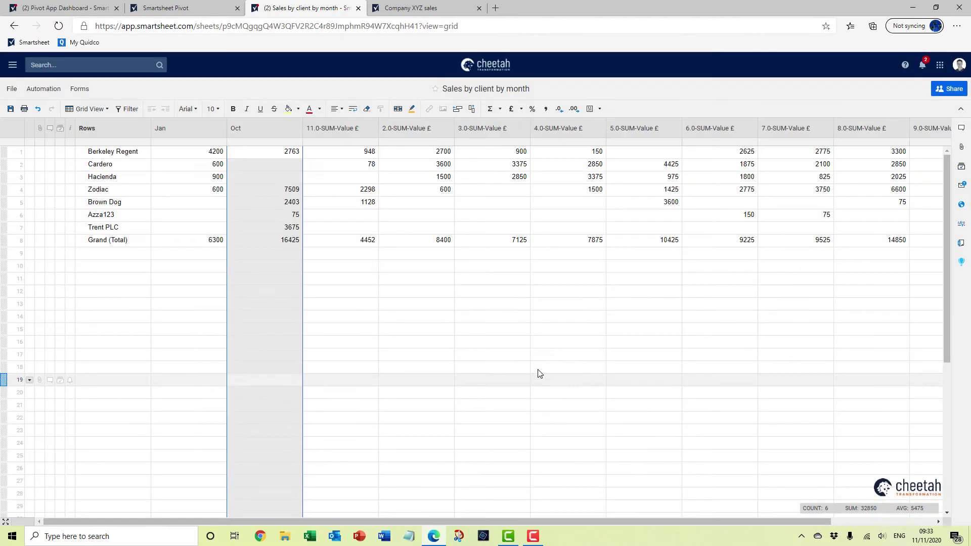
Step: Rename the 11.0-SUM-Value £ column to Nov and the 2.0-SUM-Value £ column to Feb
double_click(346, 130)
text(Nov)
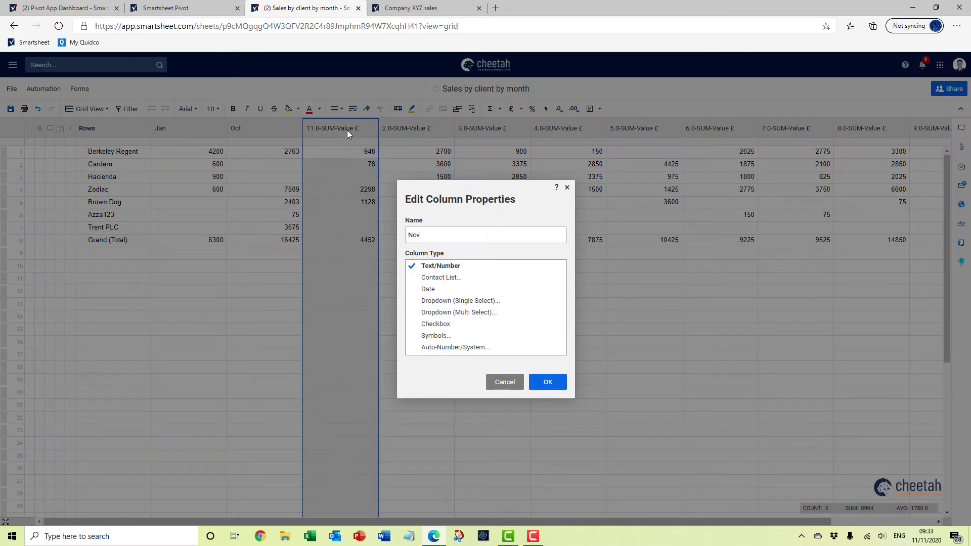
click(542, 382)
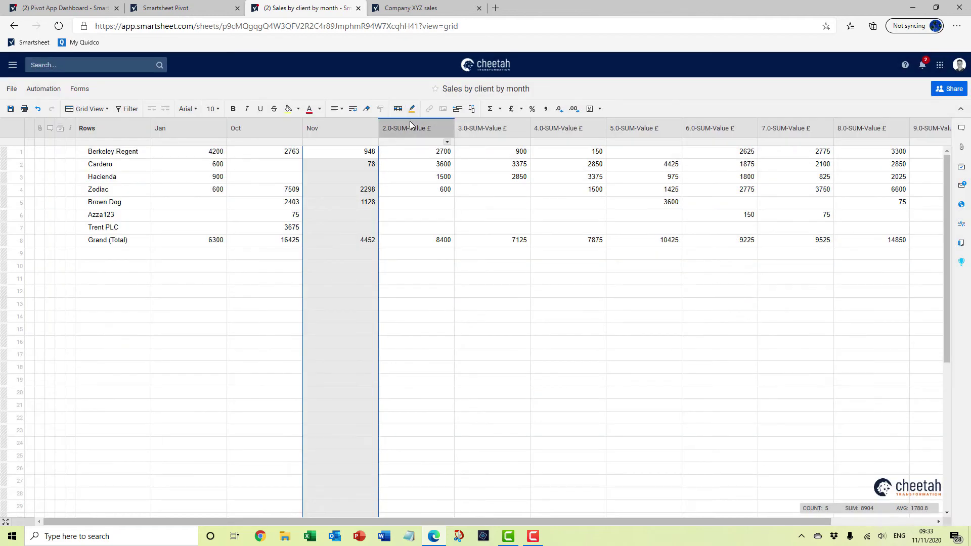
double_click(410, 124)
text(Feb)
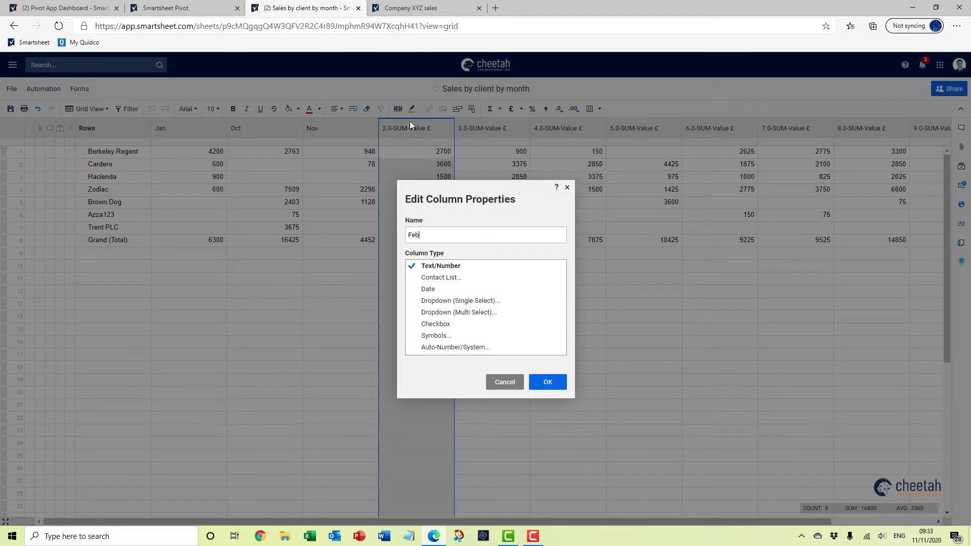
click(542, 382)
Step: Rename the 3.0-SUM-Value £ column to Mar and the 4.0-SUM-Value £ column to Apr
double_click(481, 129)
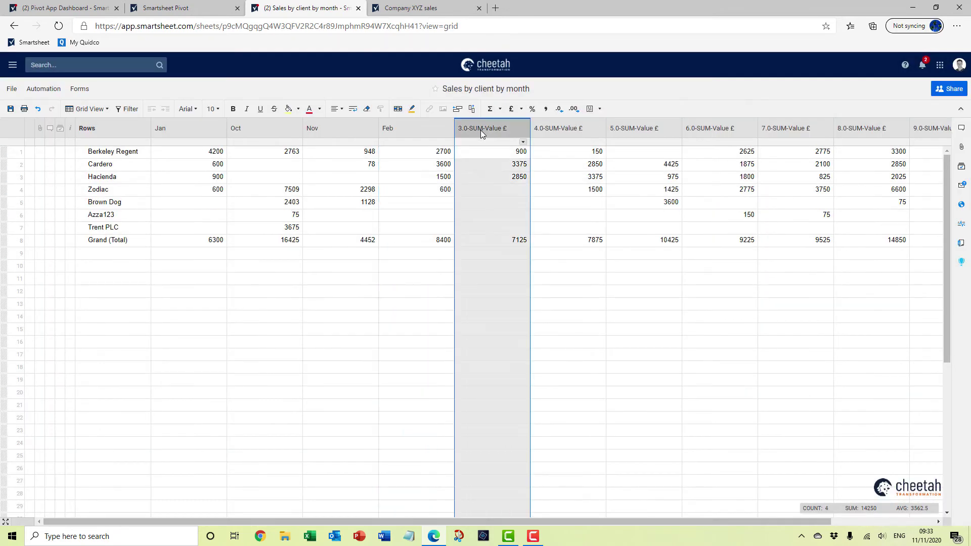
text(Mar)
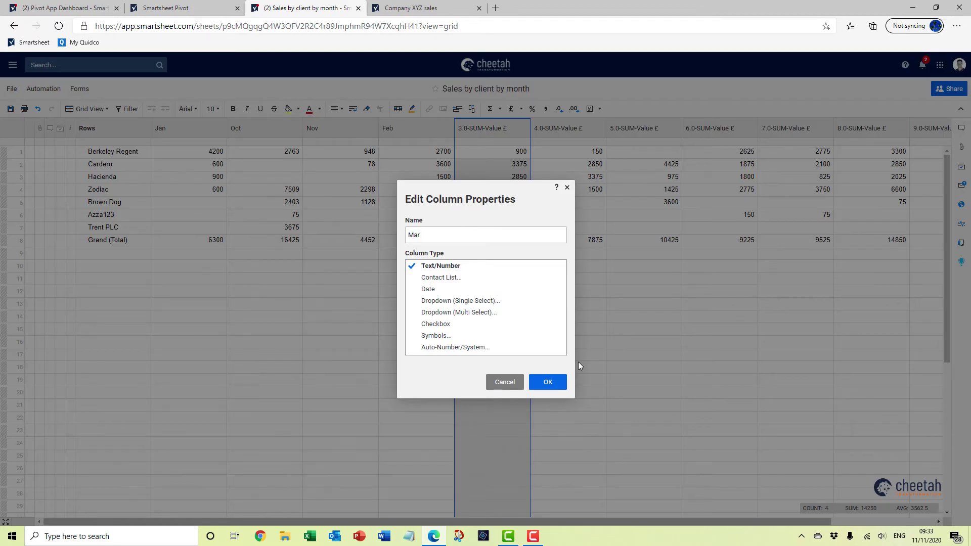
click(547, 382)
double_click(569, 131)
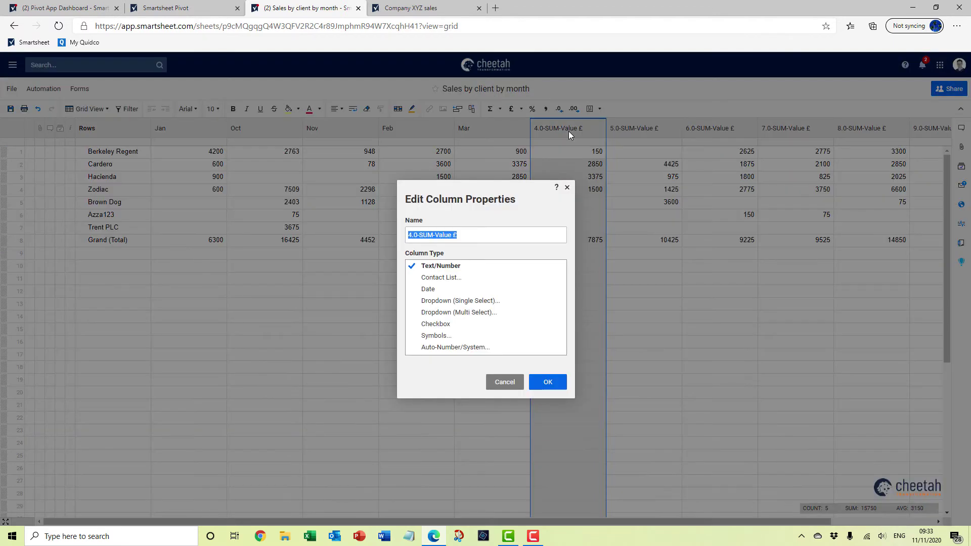
text(Apr)
click(547, 382)
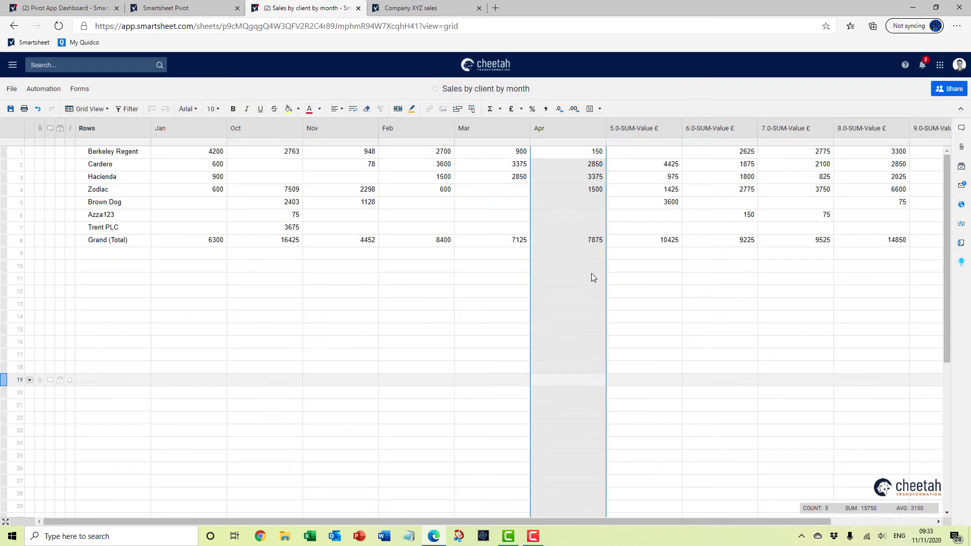
Step: Rename the 5.0-SUM-Value £ column to May and the 6.0-SUM-Value £ column to Jun
double_click(641, 124)
text(May)
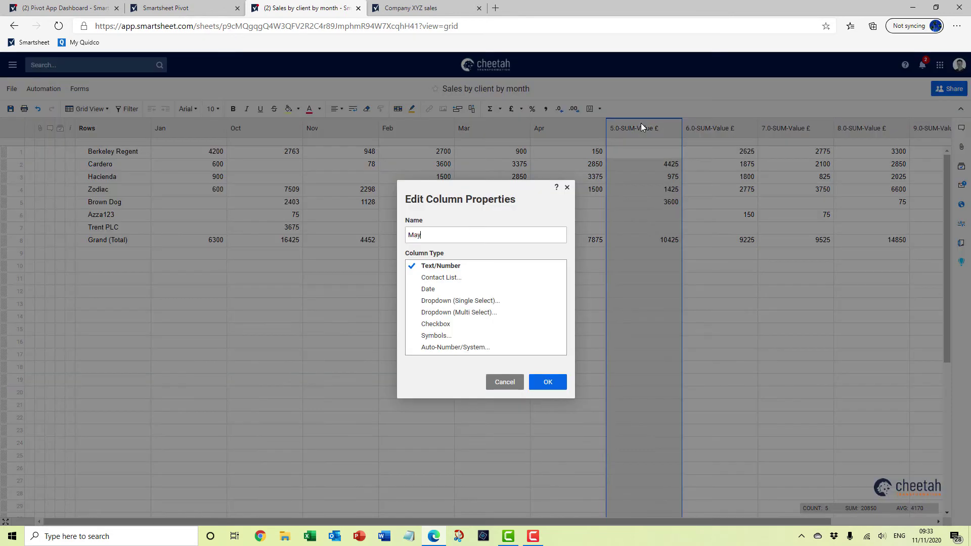
click(544, 386)
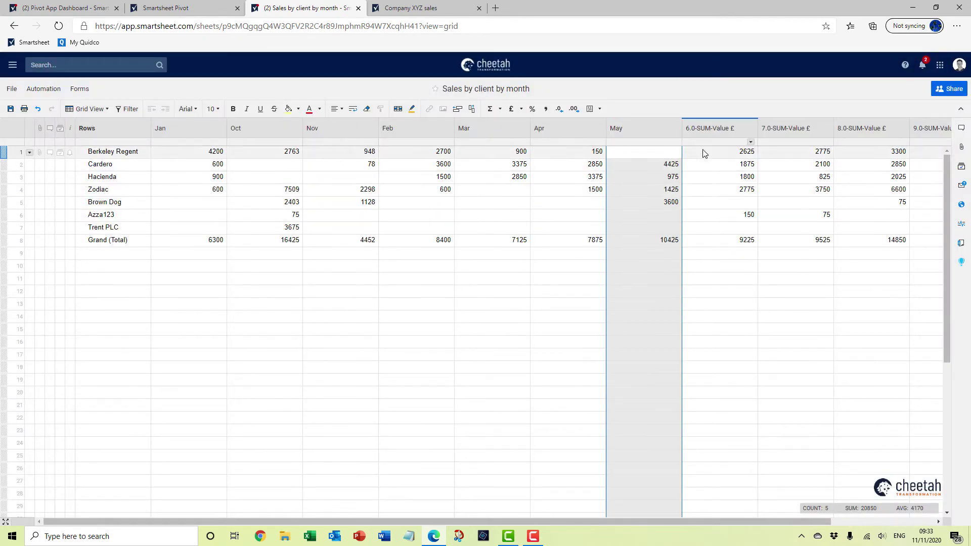
double_click(705, 132)
text(Jun)
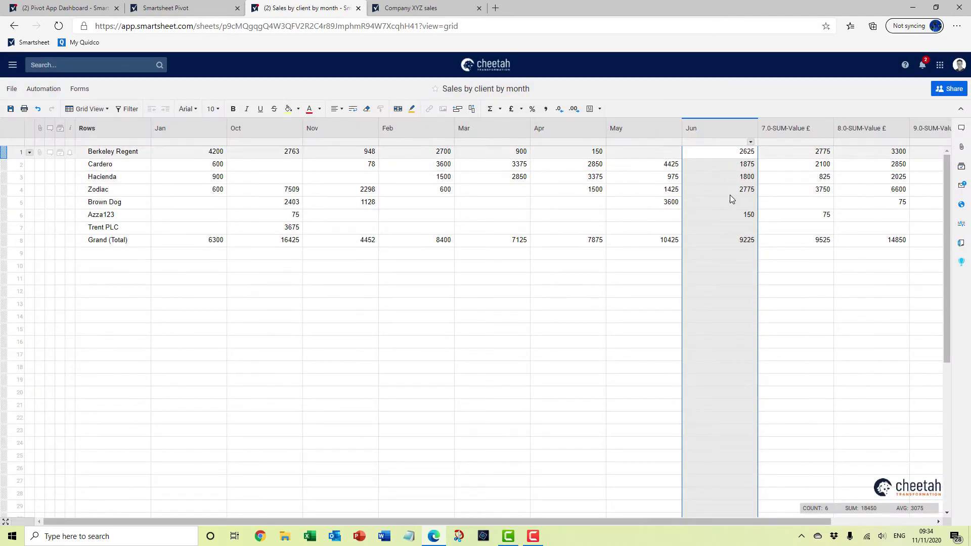
Step: Rename the 7.0-SUM-Value £ column to Jul and the 8.0-SUM-Value £ column to Aug
double_click(794, 125)
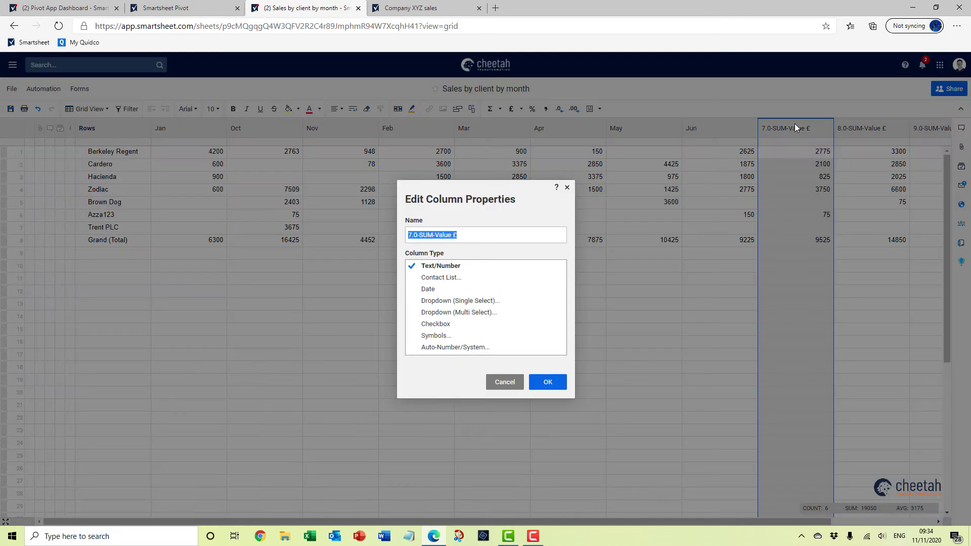
text(Jul)
click(548, 382)
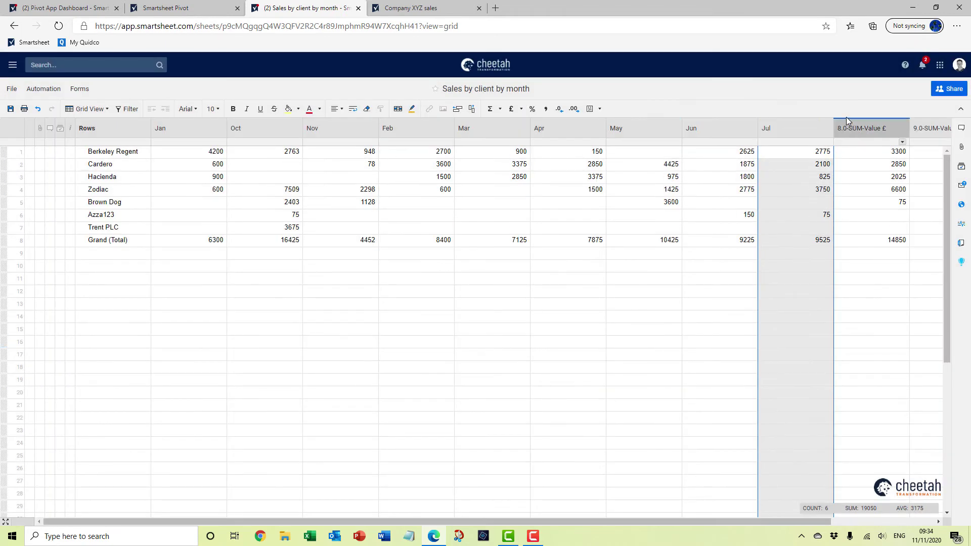
double_click(854, 132)
text(Aug)
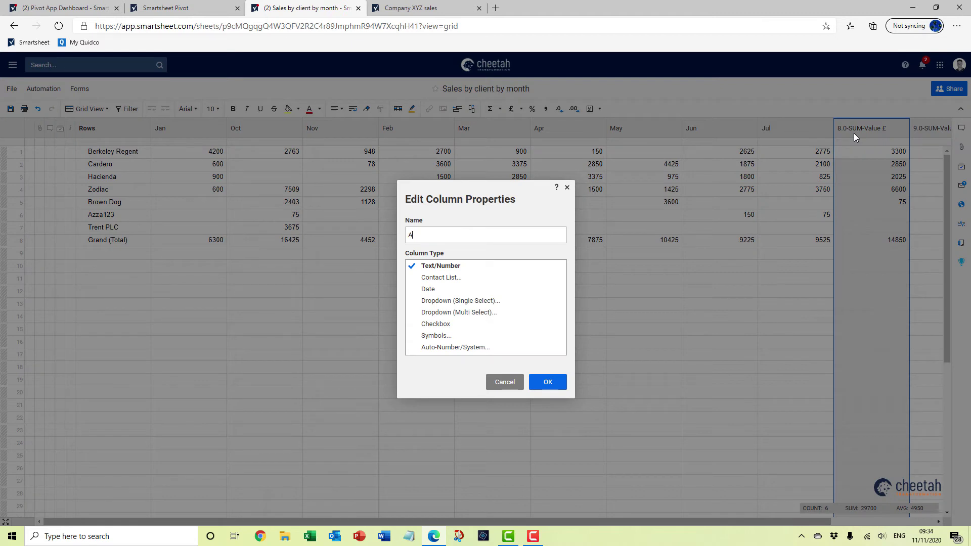
click(548, 382)
Step: Rename the 9.0-SUM-Value £ column to Sep
double_click(927, 129)
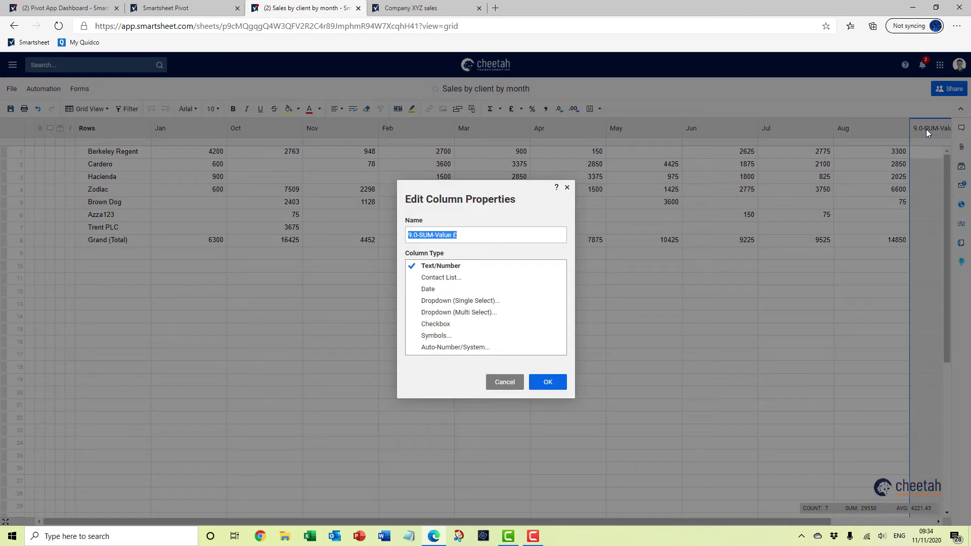
text(Sep)
click(553, 382)
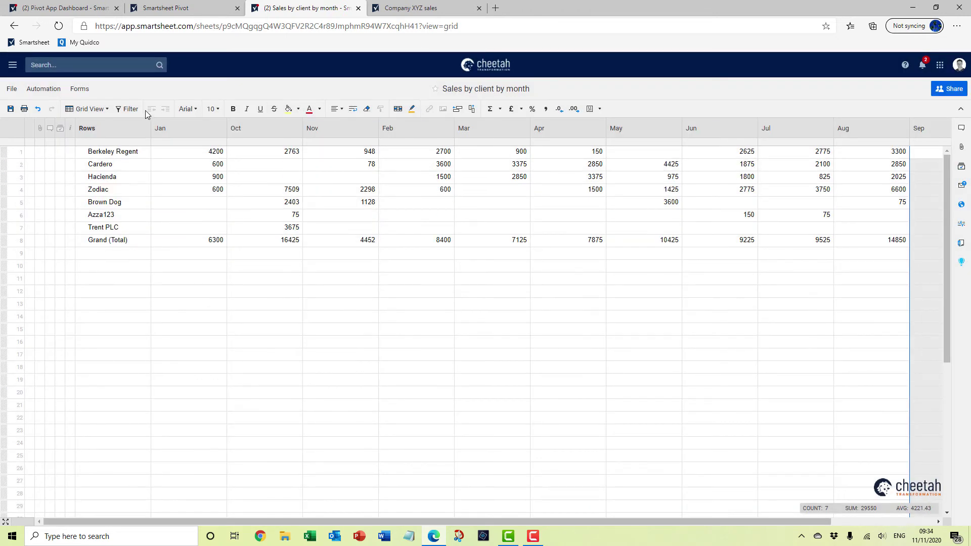
Step: Move the Oct and Nov columns together to between Sep and the grand total column, putting the months in calendar order
click(258, 128)
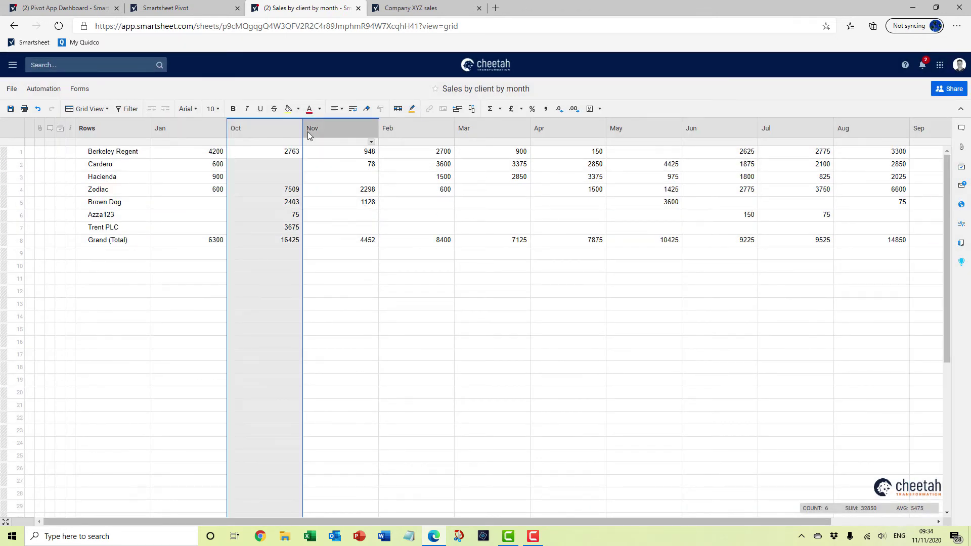
shift+click(336, 129)
drag(334, 128, 867, 168)
Step: Rename the Grand Total-SUM-Value £ column to Tot
double_click(906, 130)
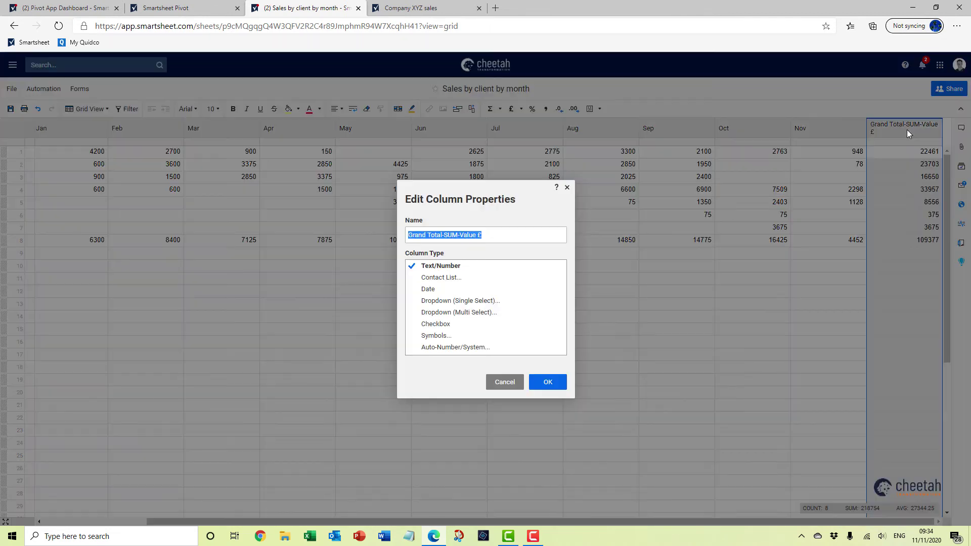
text(Tot)
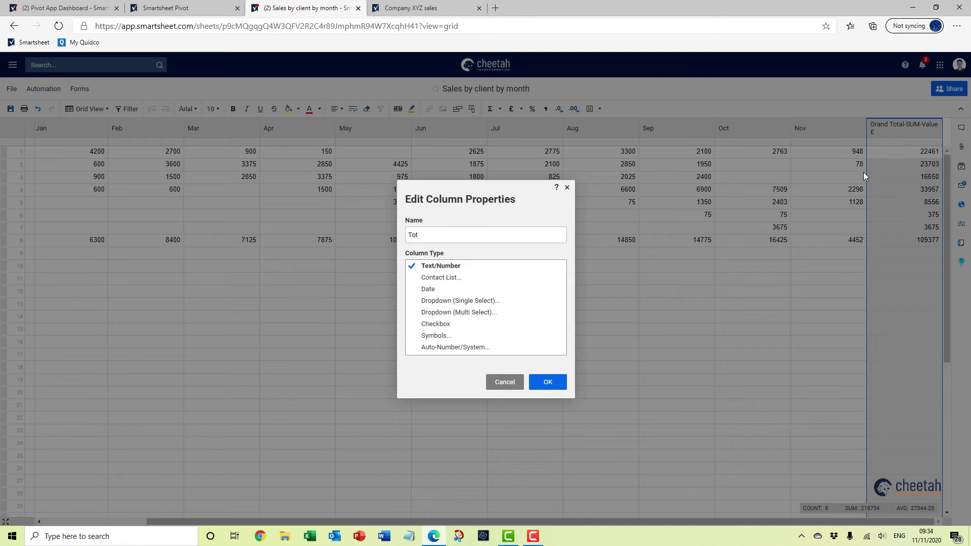
click(545, 382)
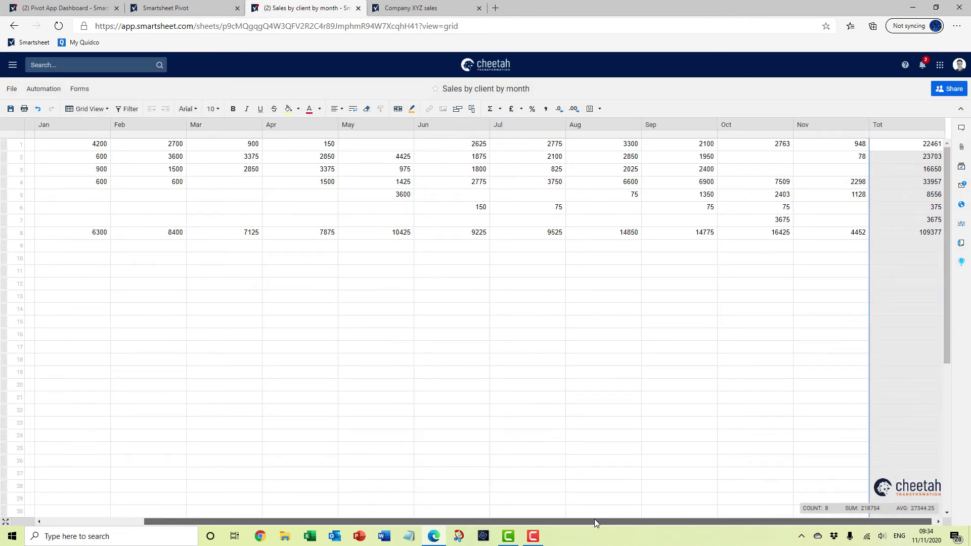
Step: Narrow all columns from Jan to Tot to the same width, just wide enough for their figures, and save the sheet
drag(593, 519, 339, 487)
shift+click(203, 122)
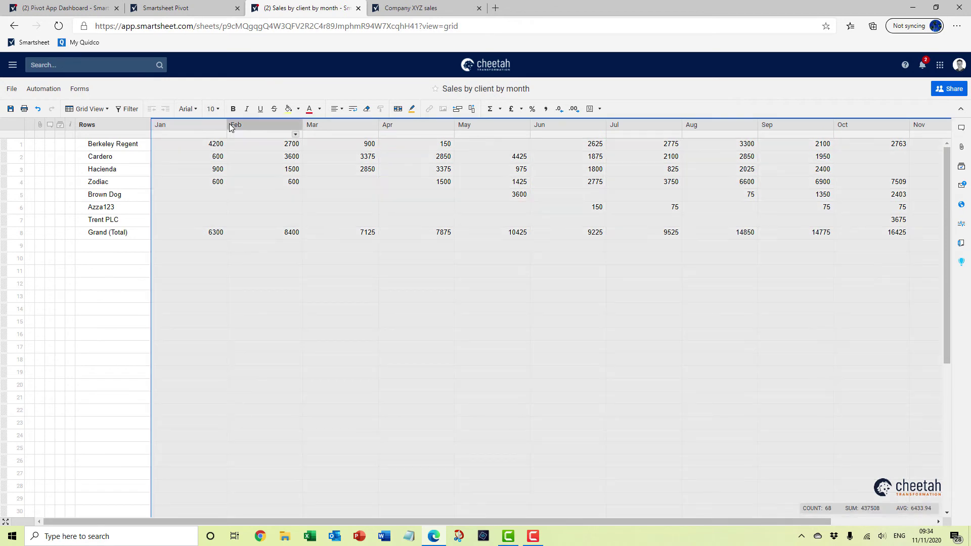
drag(226, 121, 187, 125)
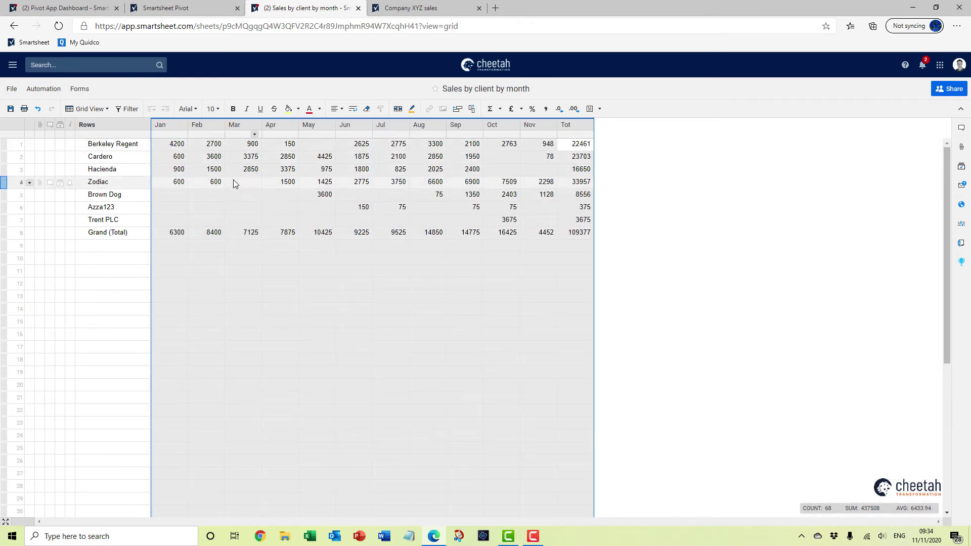
click(269, 312)
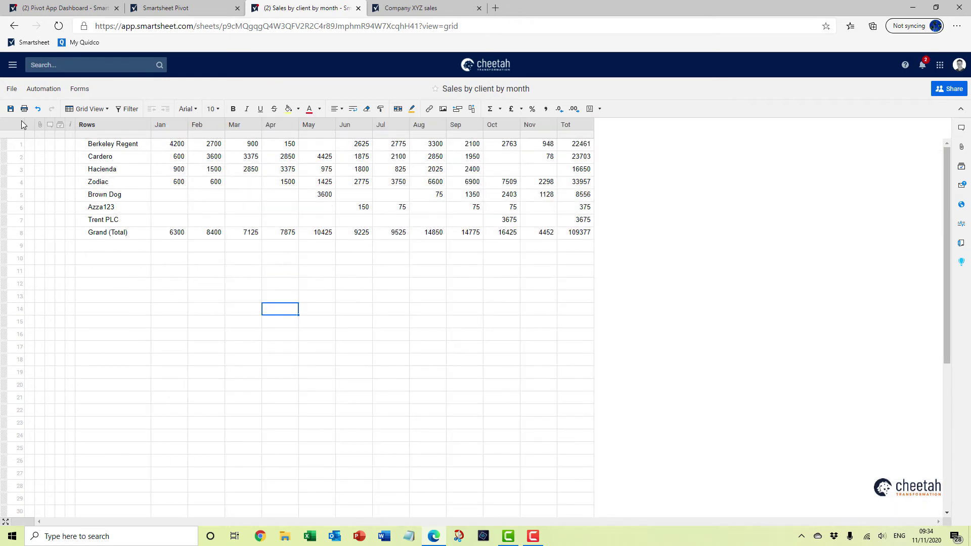
click(9, 109)
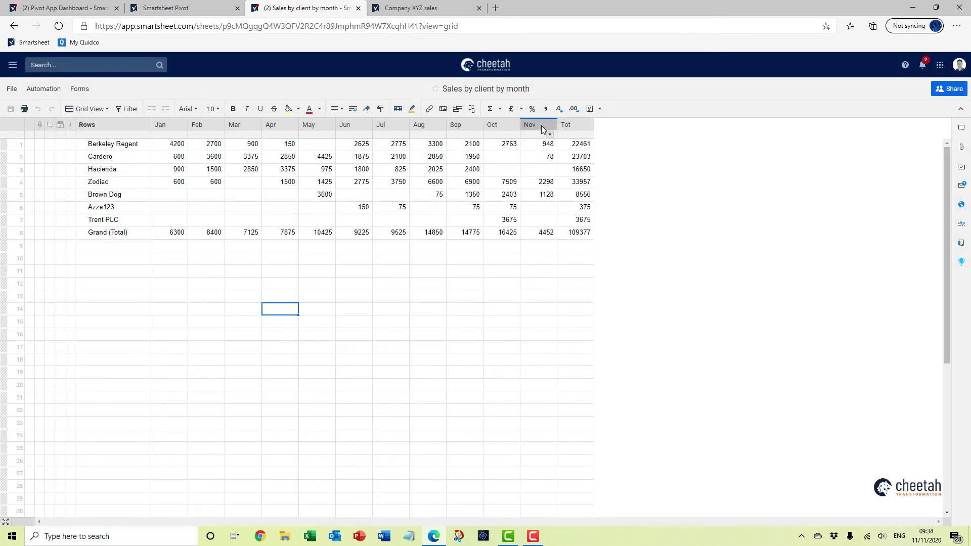
Step: Apply the thousands separator format to all columns from Jan to Tot
click(172, 125)
shift+click(576, 127)
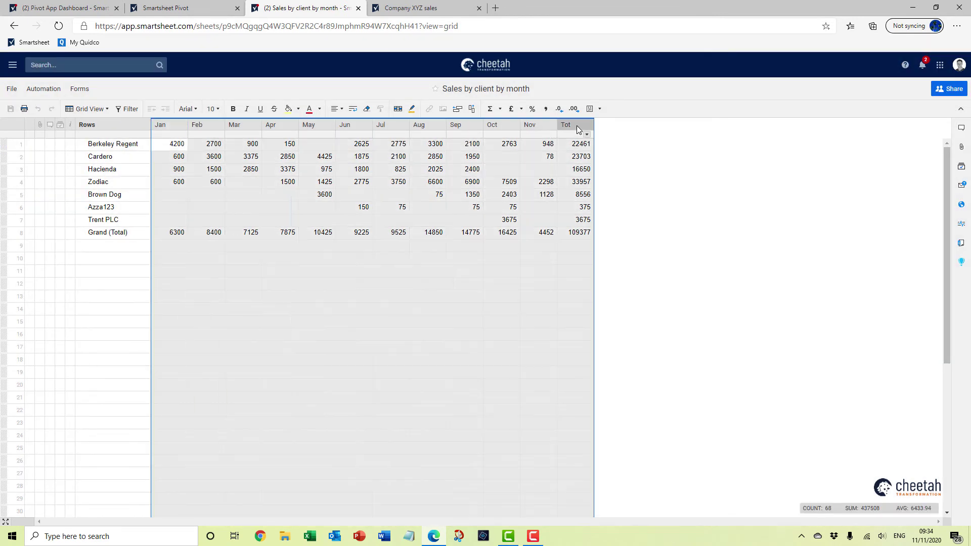
click(544, 109)
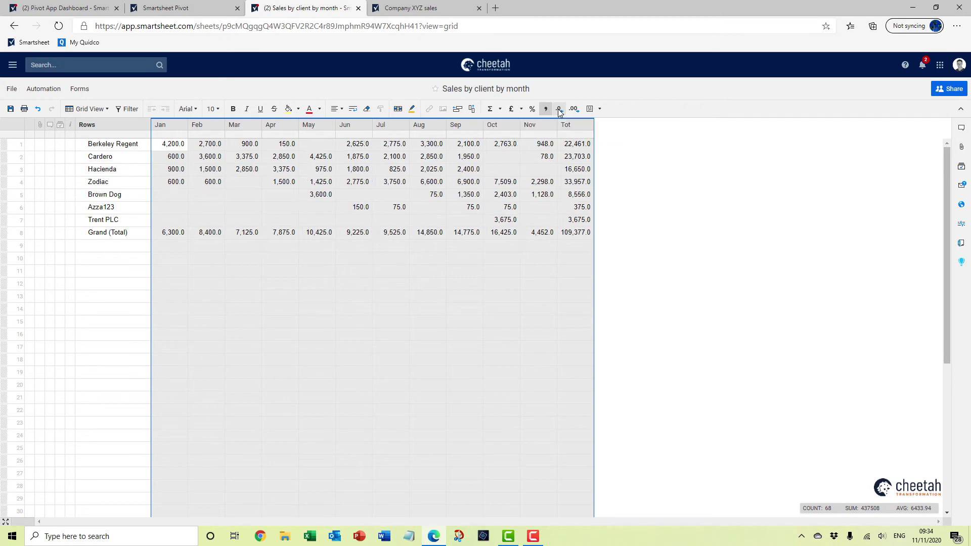
Step: Remove the decimal places from the figures in the Jan to Tot columns and save the sheet
click(112, 245)
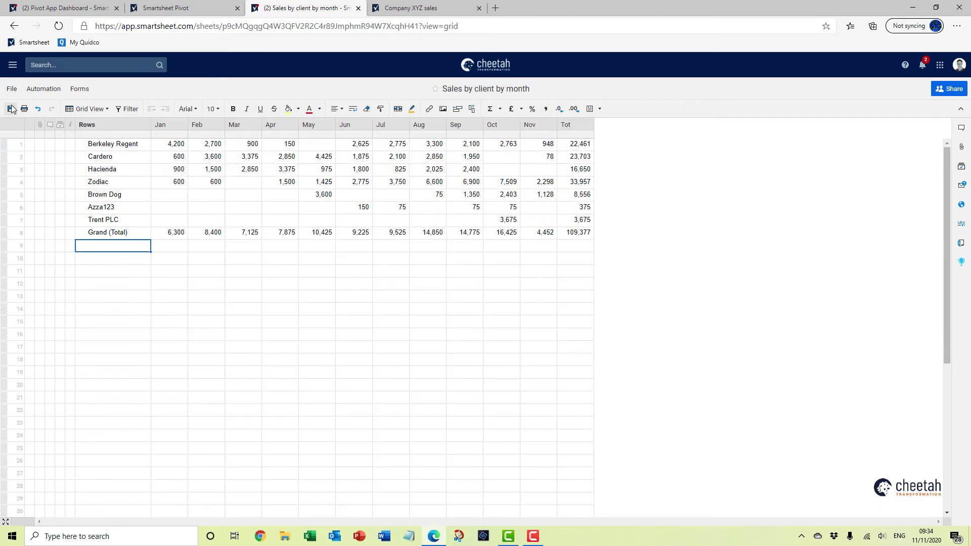
click(9, 109)
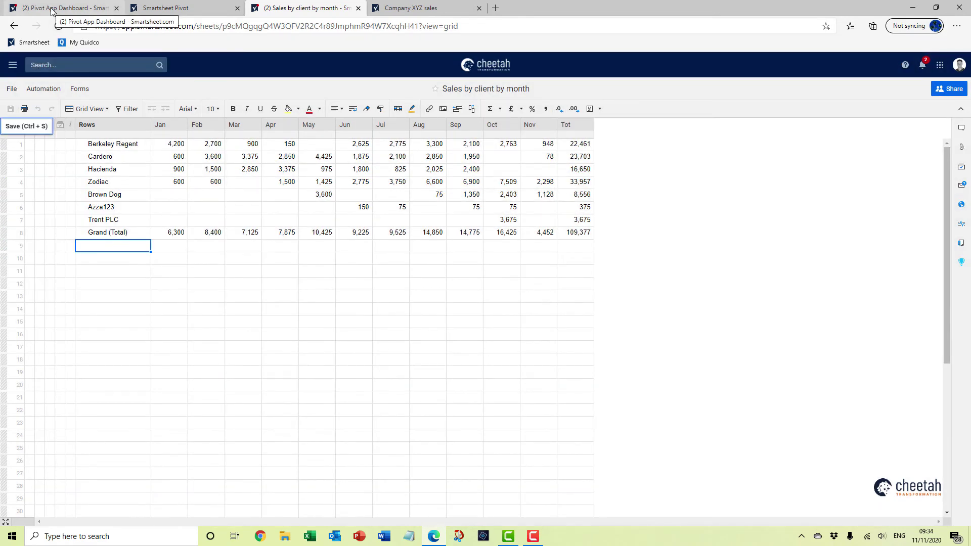
Step: Switch to the Pivot App Dashboard, put it in edit mode and add a chart widget
click(52, 10)
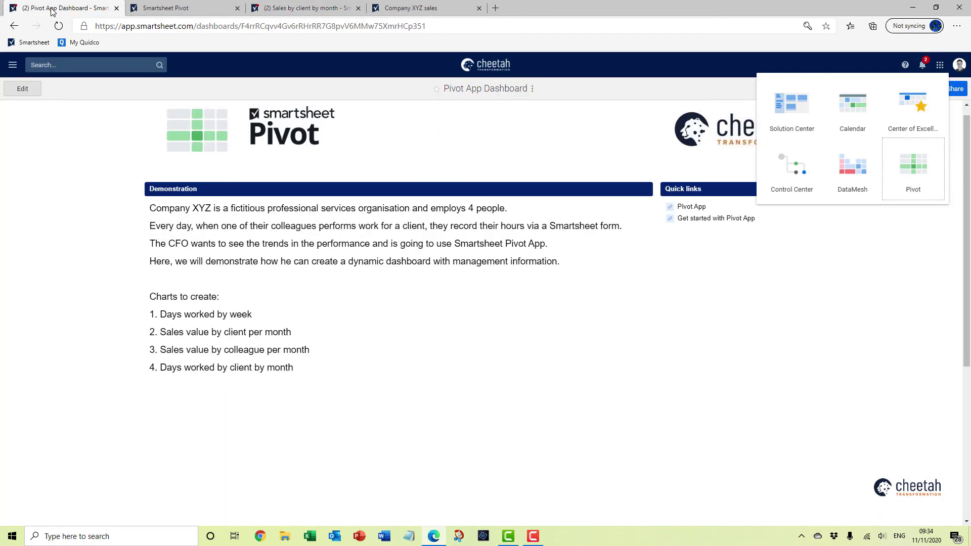
click(865, 378)
click(30, 90)
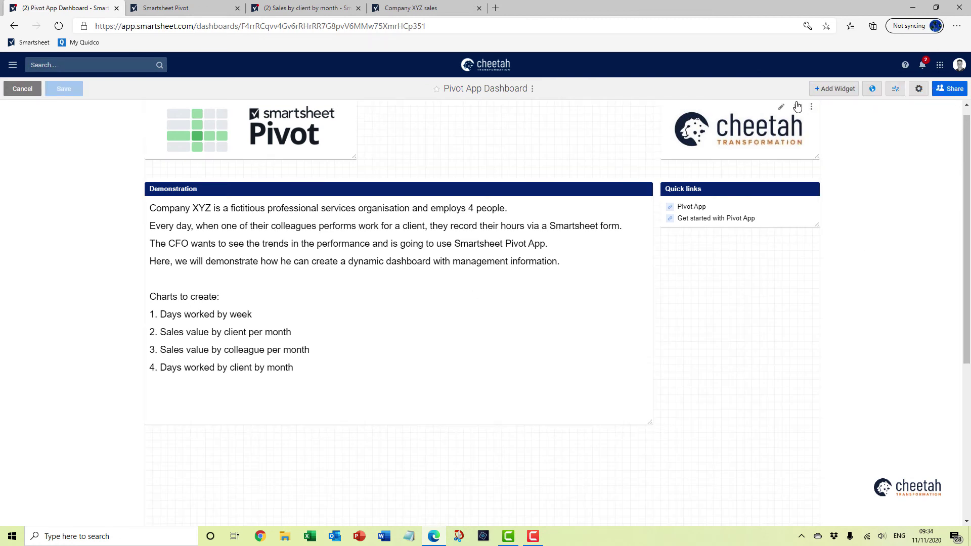
click(833, 89)
click(420, 233)
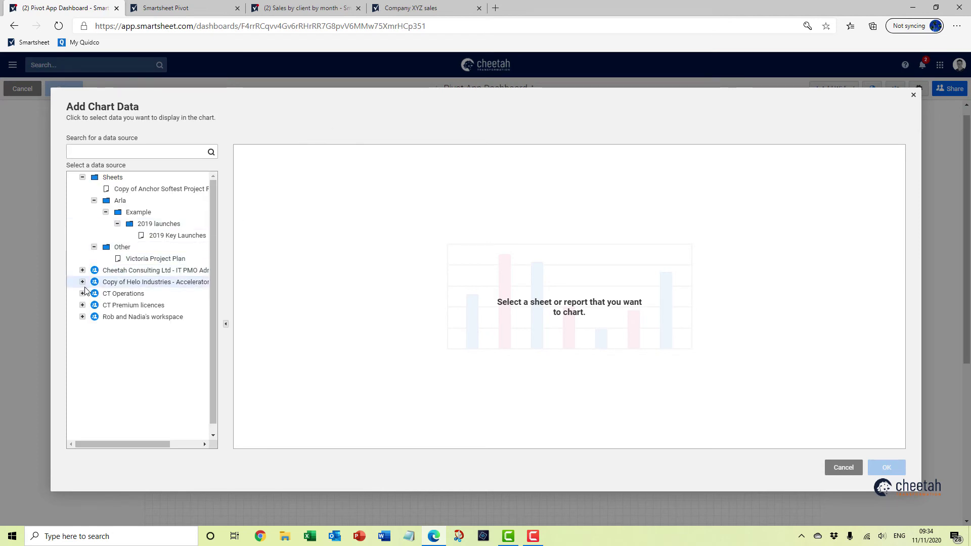
Step: Chart the Sales by client by month sheet from CT Premium licences, using Rows to Nov for Berkeley Regent to Trent PLC, without totals
click(83, 305)
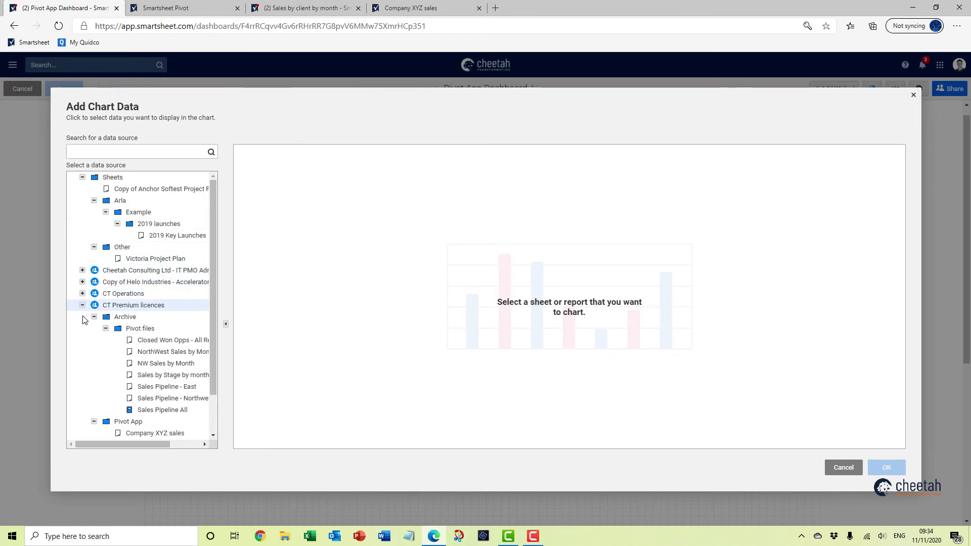
scroll(93, 334, down, 1)
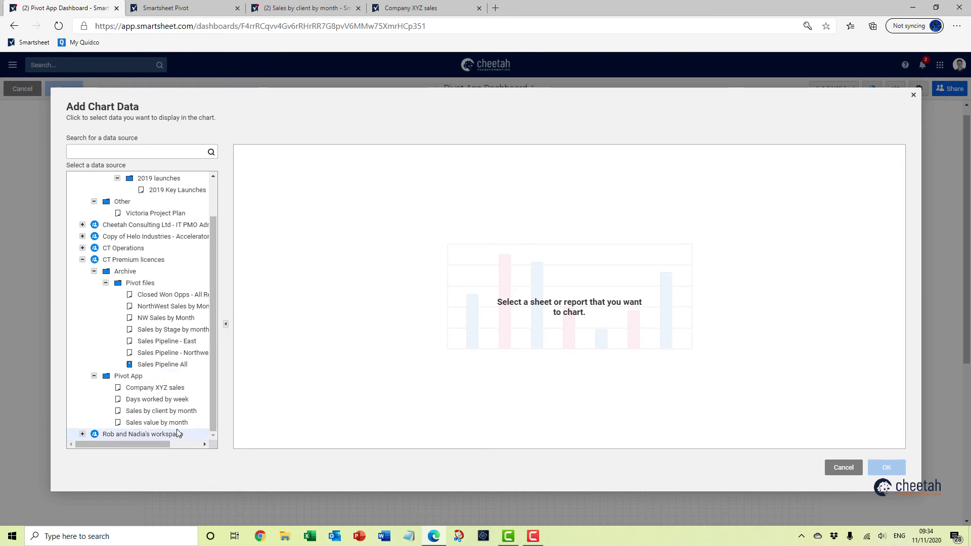
click(172, 411)
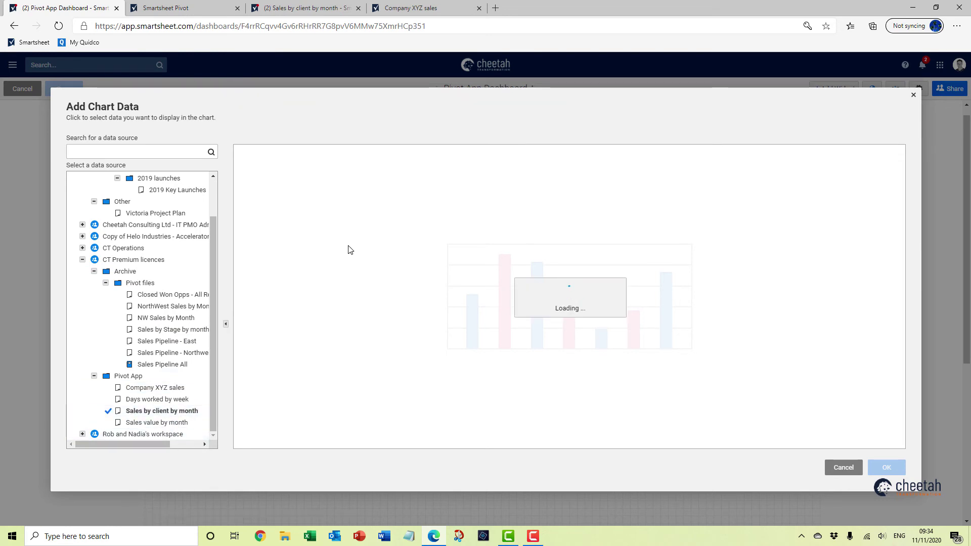
drag(323, 162, 781, 242)
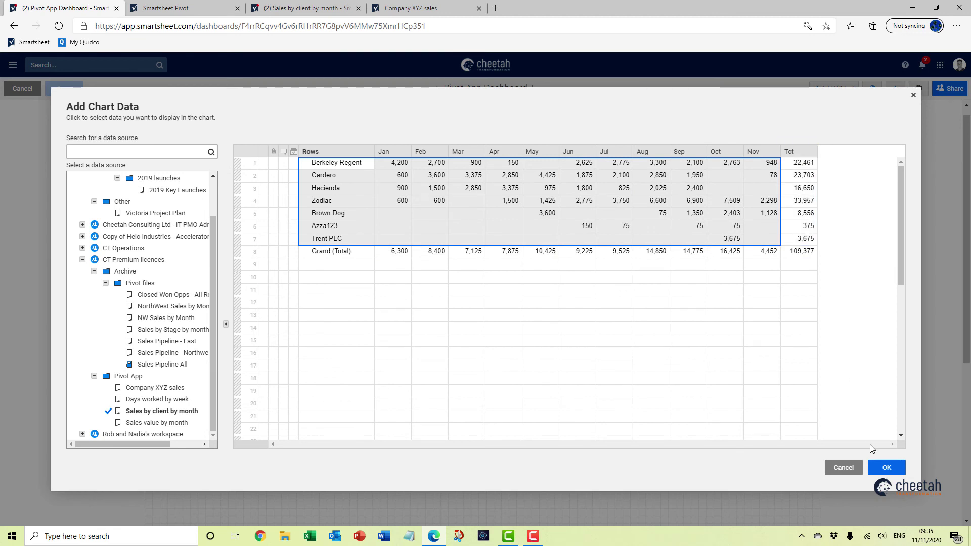
click(879, 466)
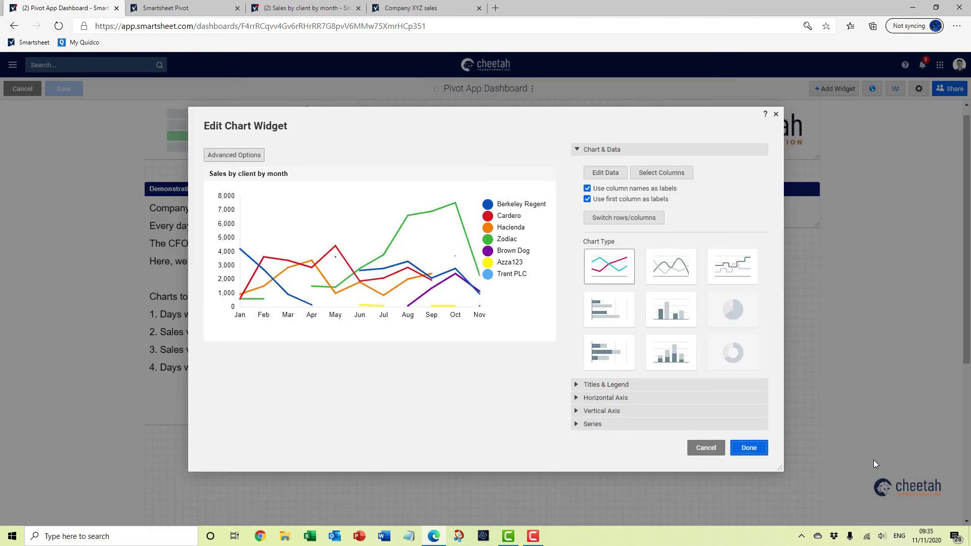
Step: Change the sales by client chart to a stacked column chart and place the widget on the dashboard
click(662, 313)
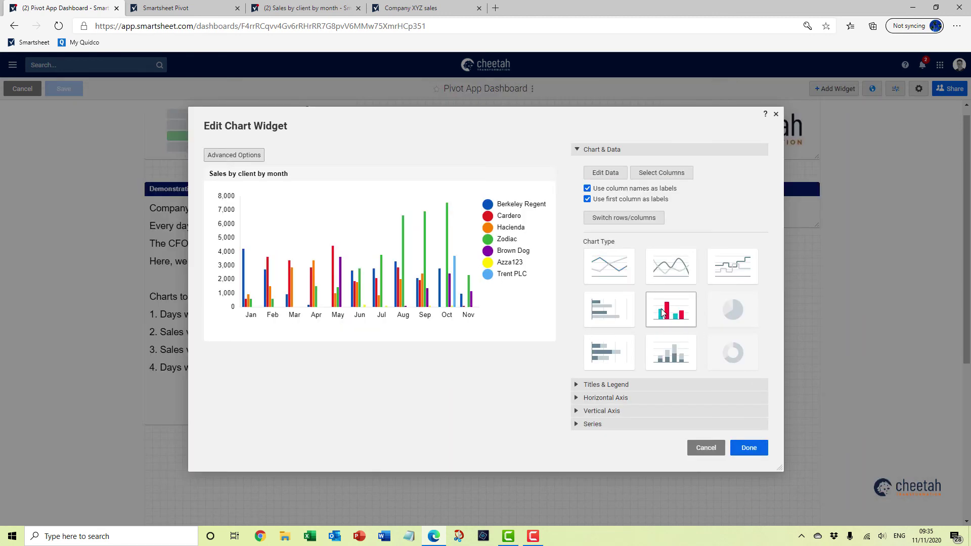
click(673, 350)
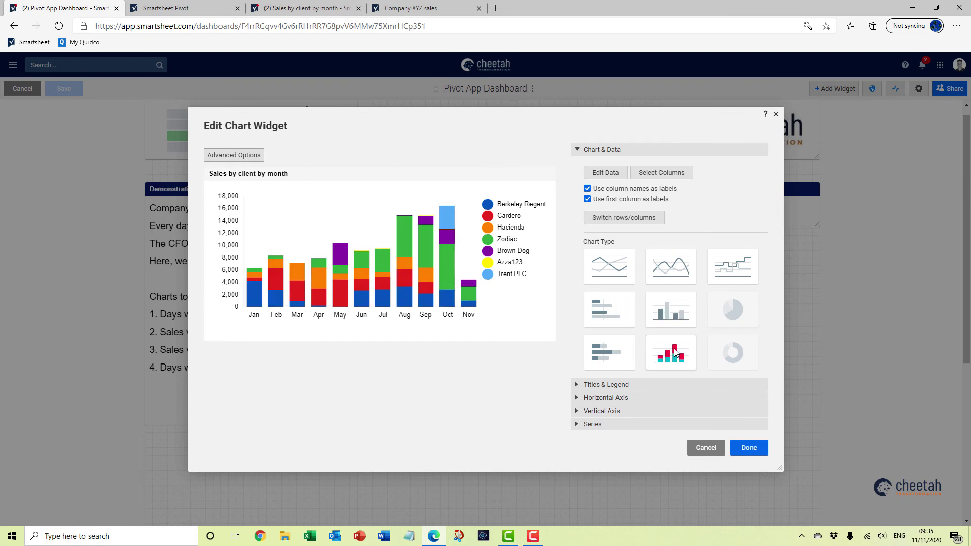
click(748, 448)
Step: Resize the Sales by client by month chart to match the width of the days worked chart above and save the dashboard
drag(587, 519, 475, 490)
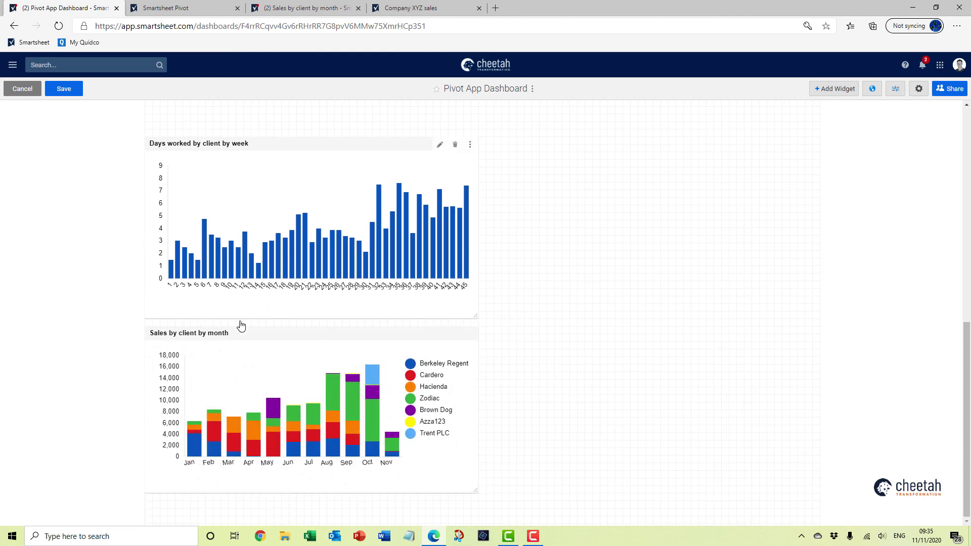
click(66, 90)
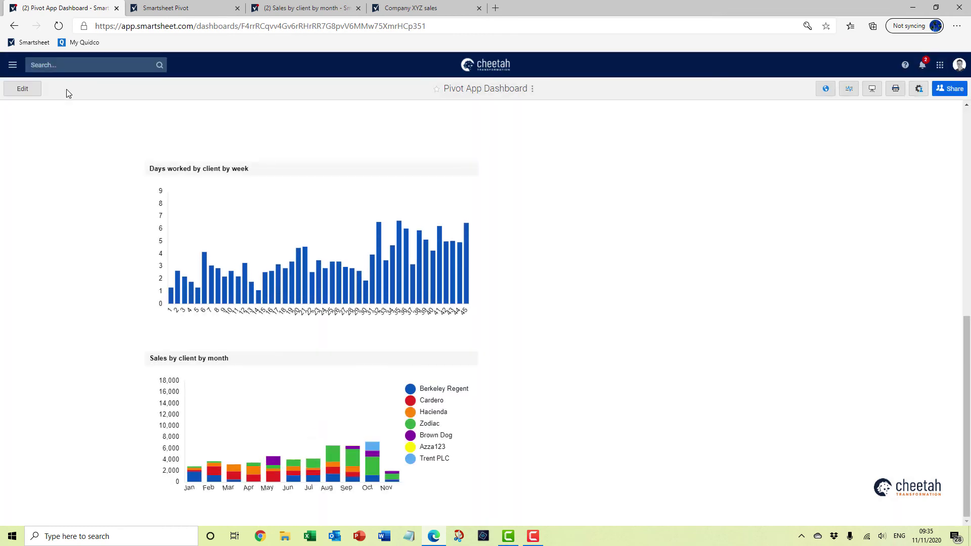